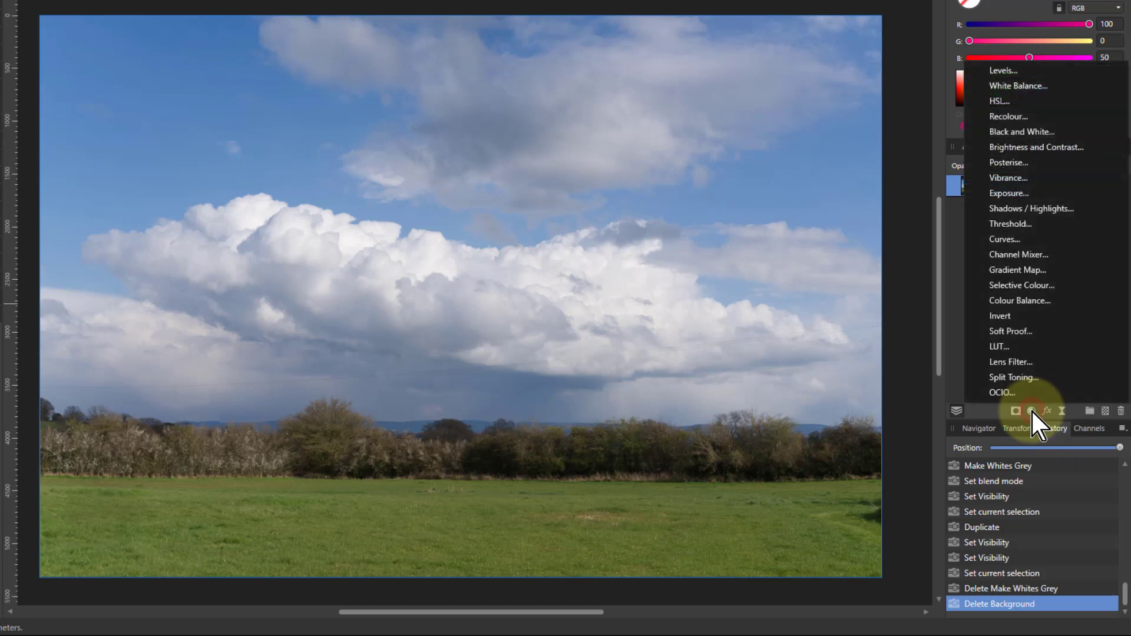
Add a Selective Colour adjustment and switch its colour range to Yellows
left_click(1015, 285)
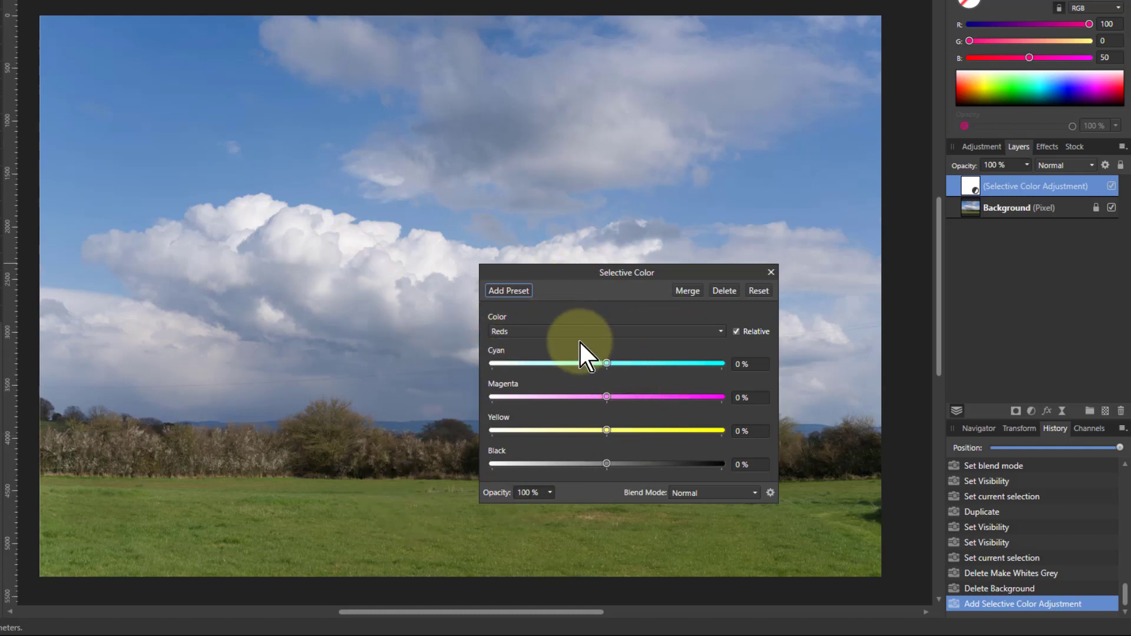
left_click(538, 331)
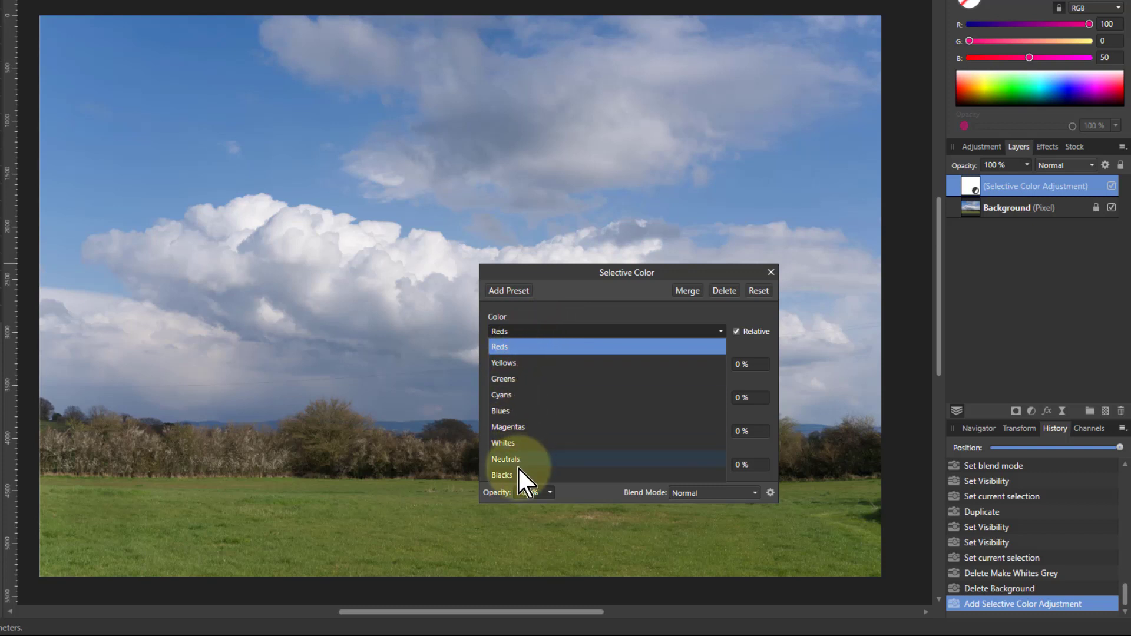
left_click(516, 361)
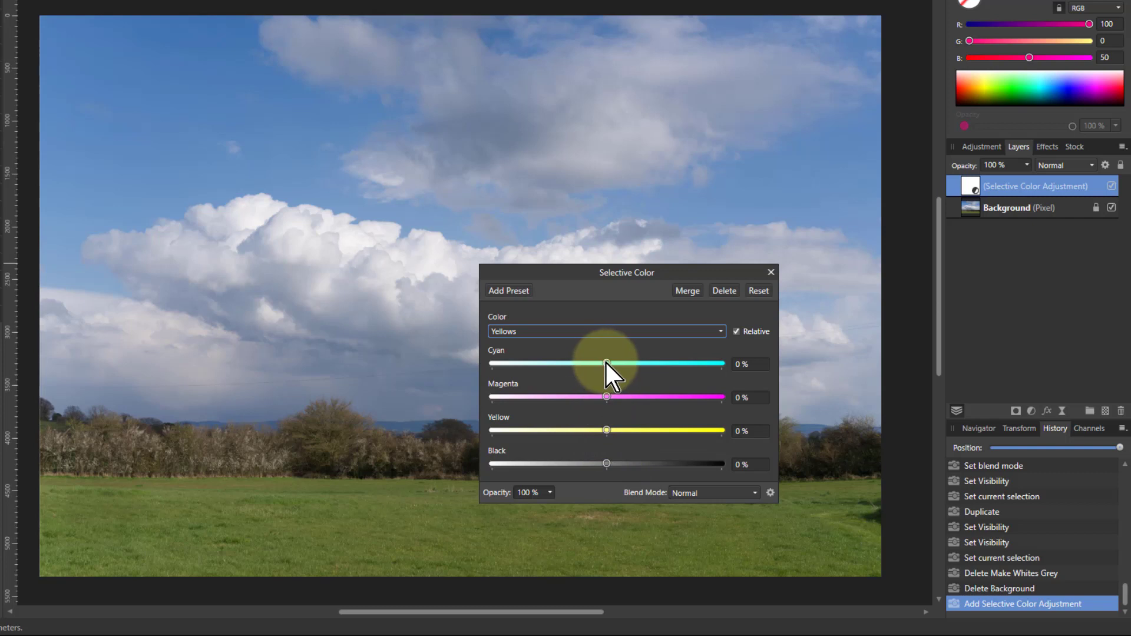
left_click_drag(606, 362, 715, 369)
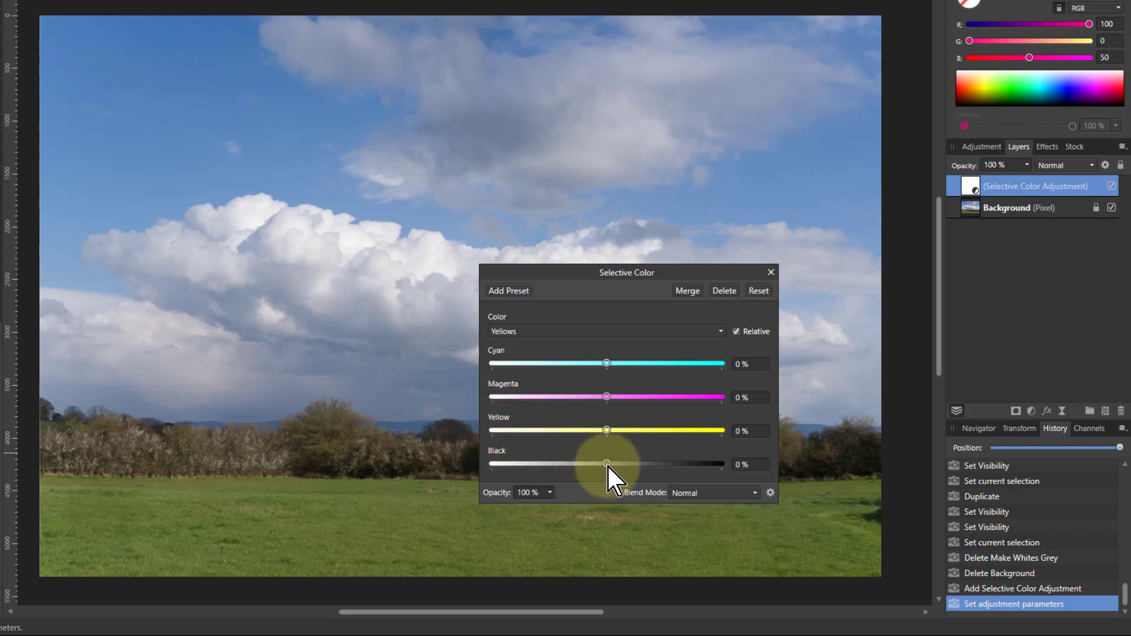
mouse_move(607, 464)
left_mouse_down()
mouse_move(680, 456)
mouse_move(620, 470)
left_mouse_up()
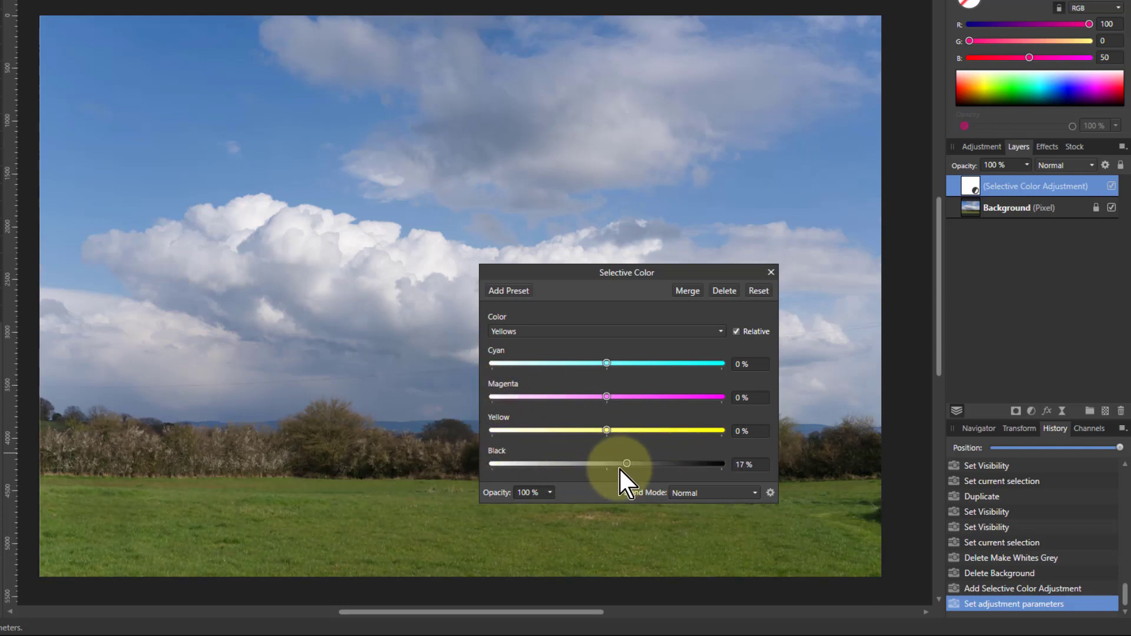
Set the Whites range to Cyan -64% and Yellow 39%, then delete the Selective Colour adjustment
left_click(583, 328)
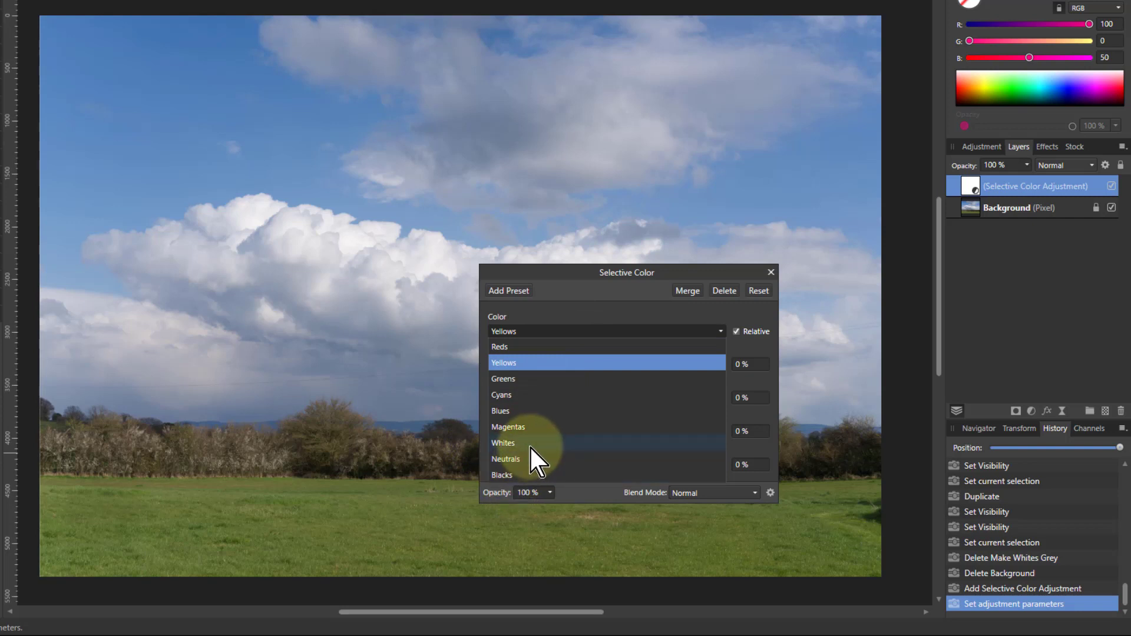
left_click(571, 444)
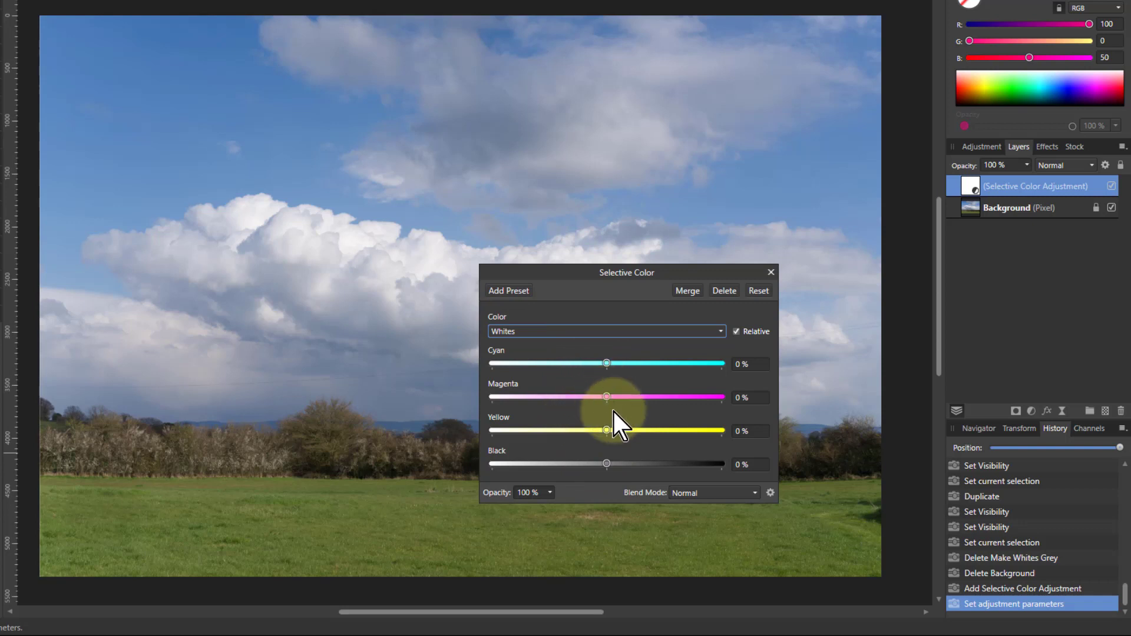
mouse_move(606, 465)
left_mouse_down()
mouse_move(673, 462)
mouse_move(567, 464)
mouse_move(697, 461)
mouse_move(618, 480)
left_mouse_up()
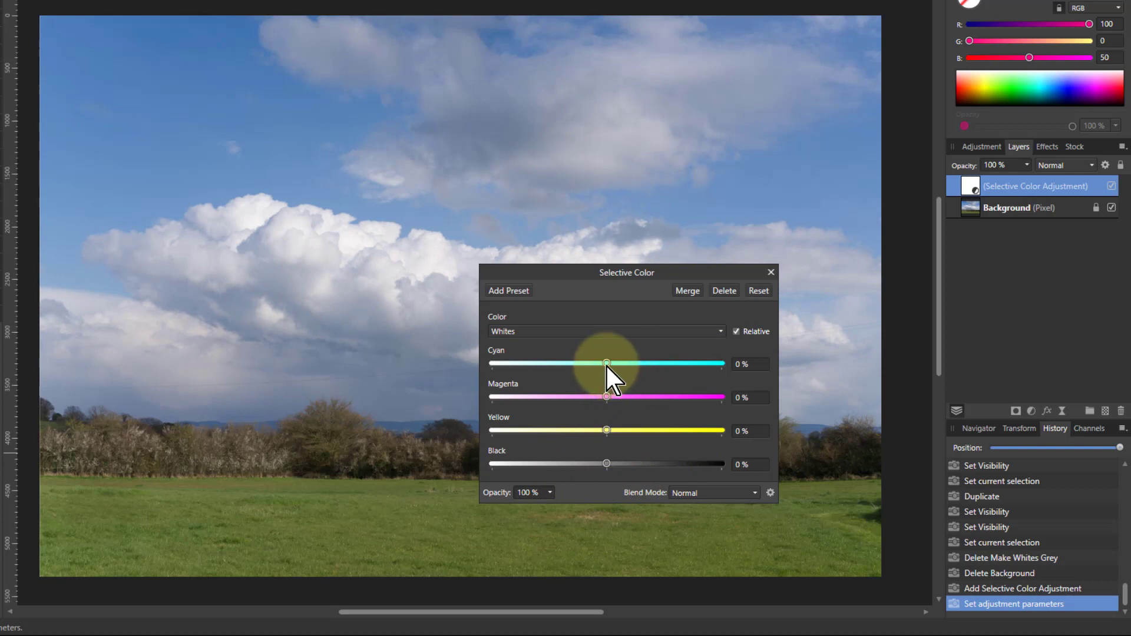
left_click_drag(606, 364, 653, 365)
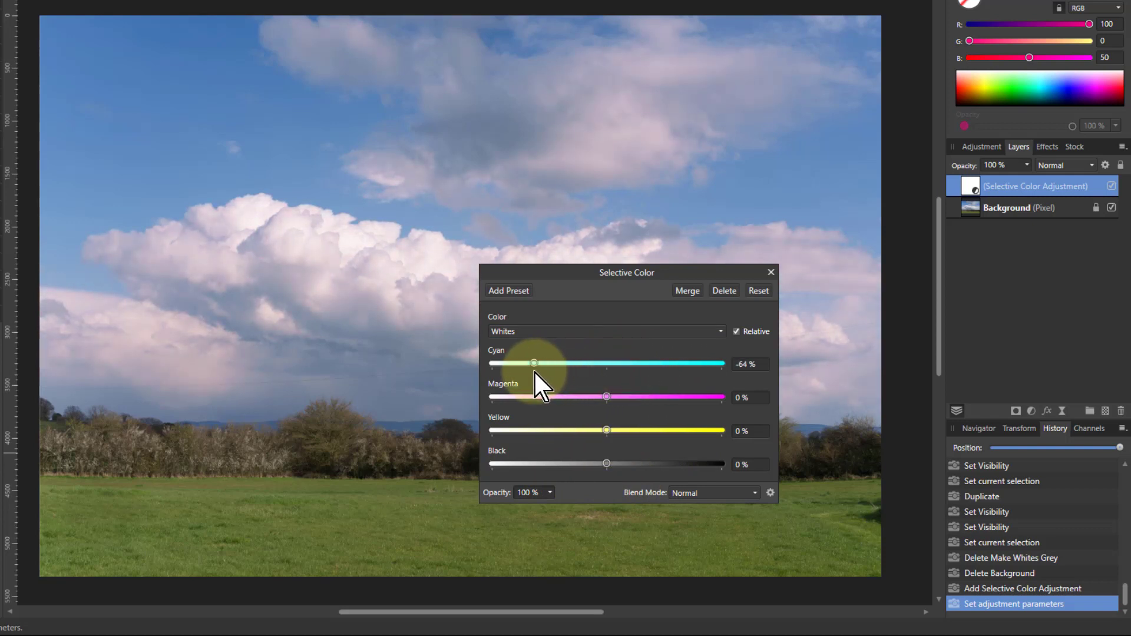
left_click_drag(606, 430, 651, 431)
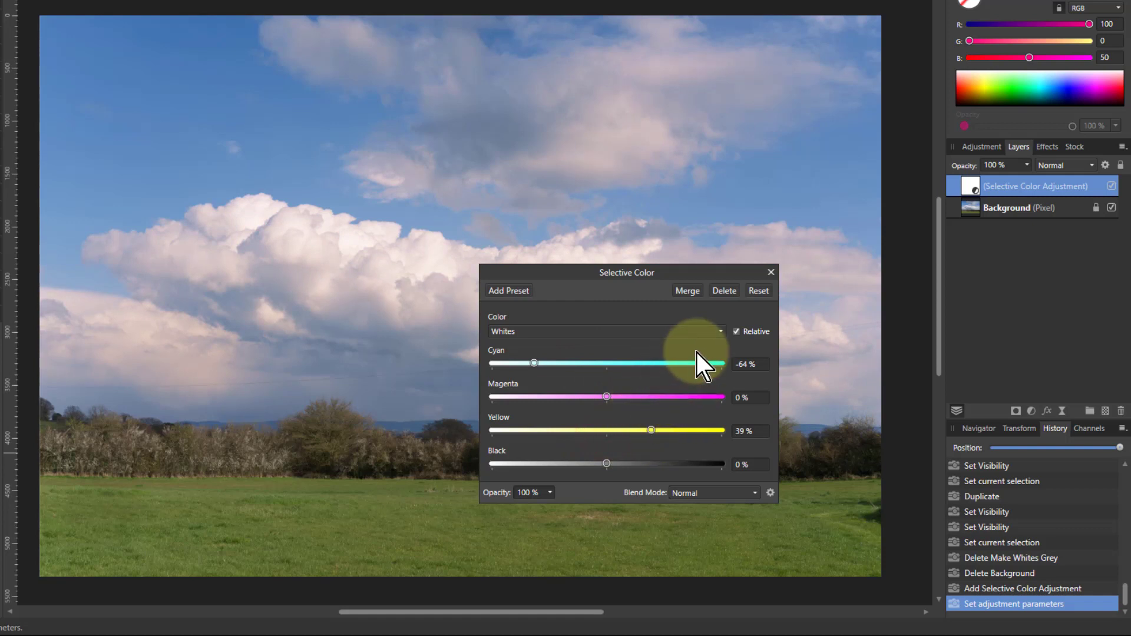
left_click(719, 291)
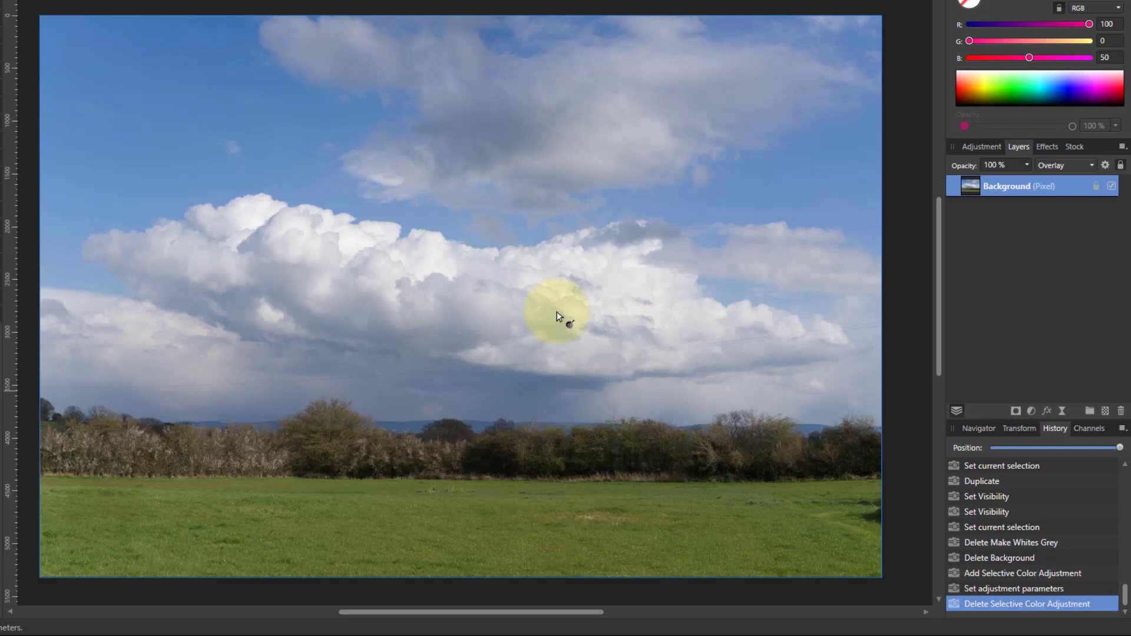
left_click(432, 0)
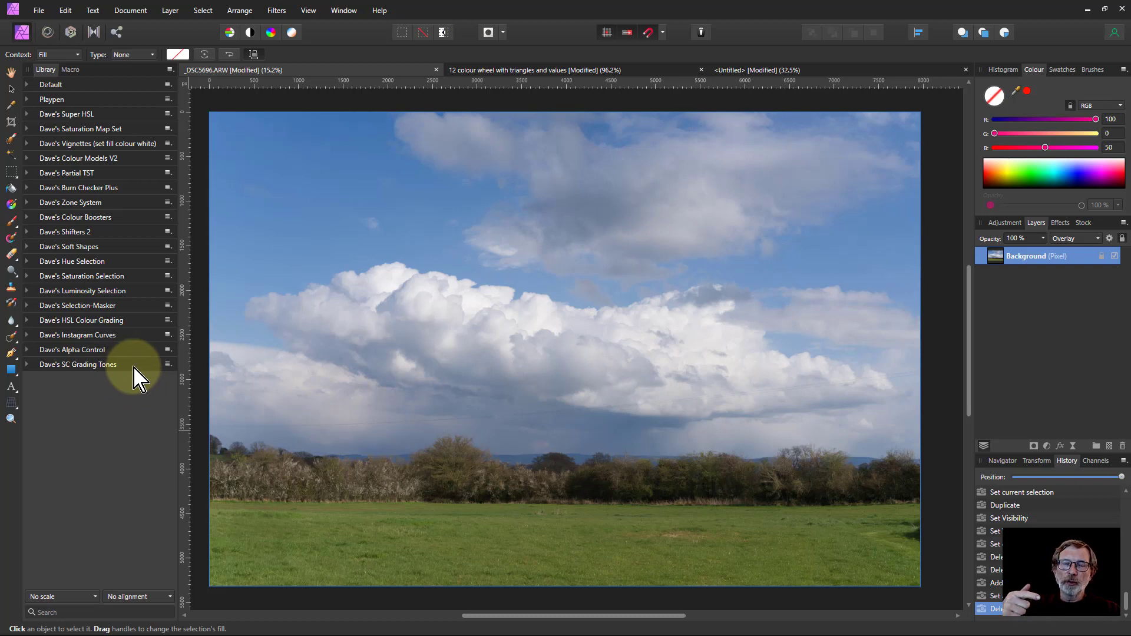
left_click(170, 69)
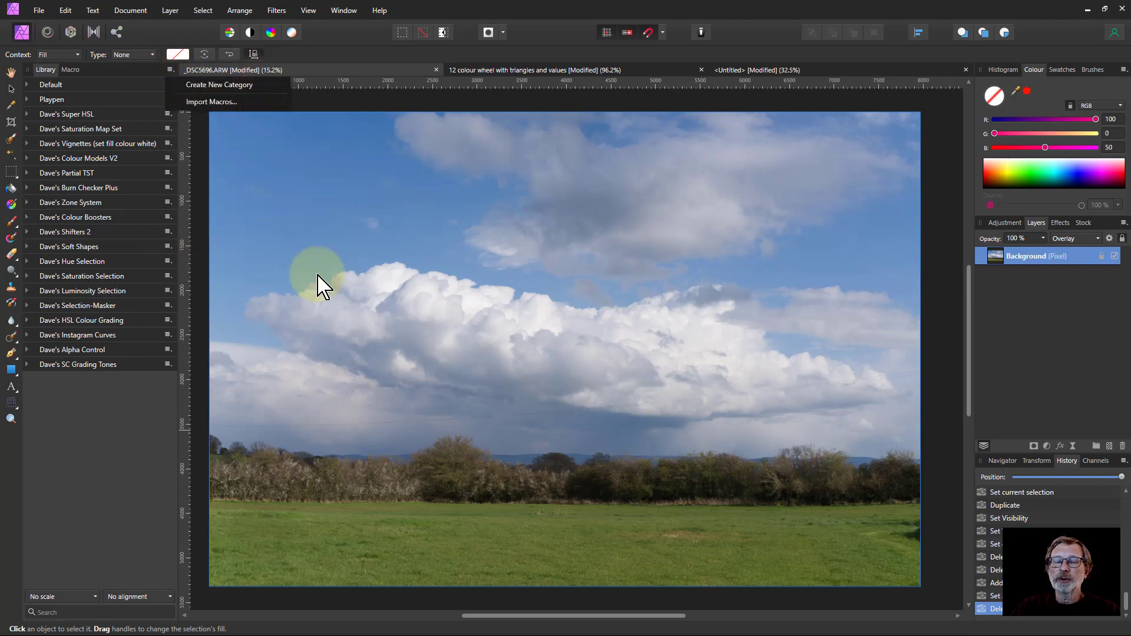
left_click(70, 380)
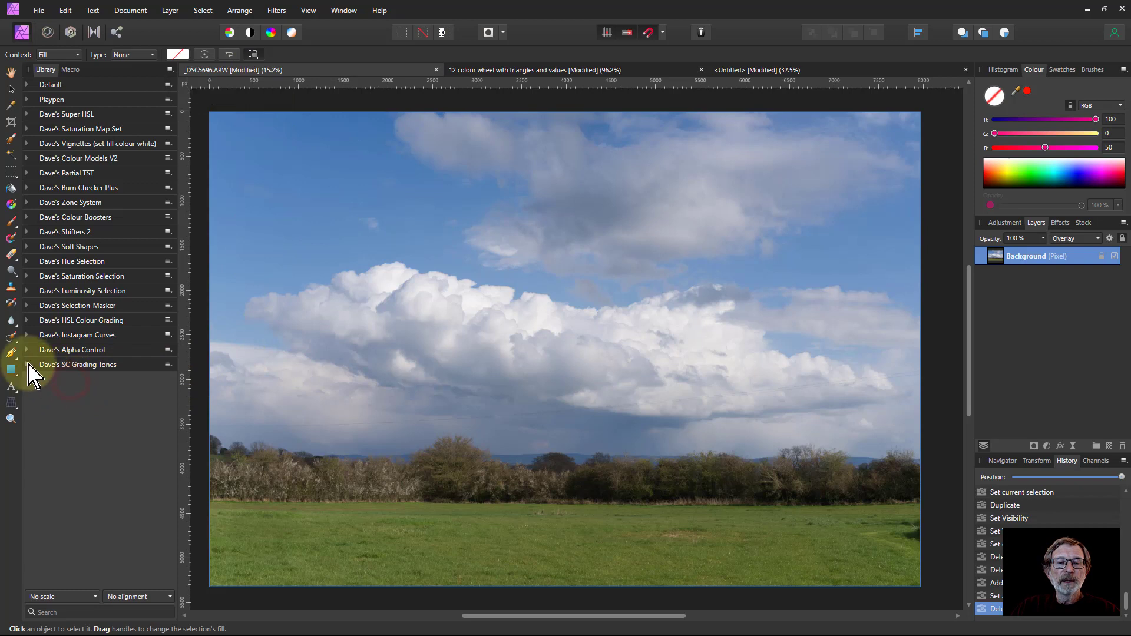
Expand the Dave's SC Grading Tones macro category and preview the Make Whites macros from Red through Teal
left_click(27, 365)
scroll(115, 356, "down", 6)
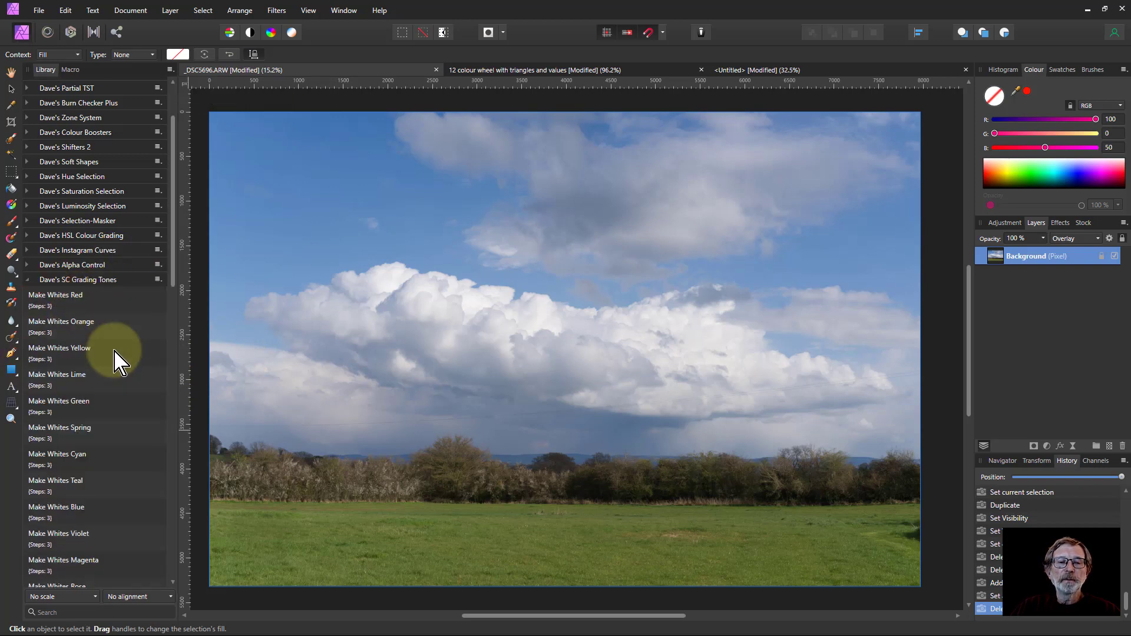
scroll(114, 352, "down", 1)
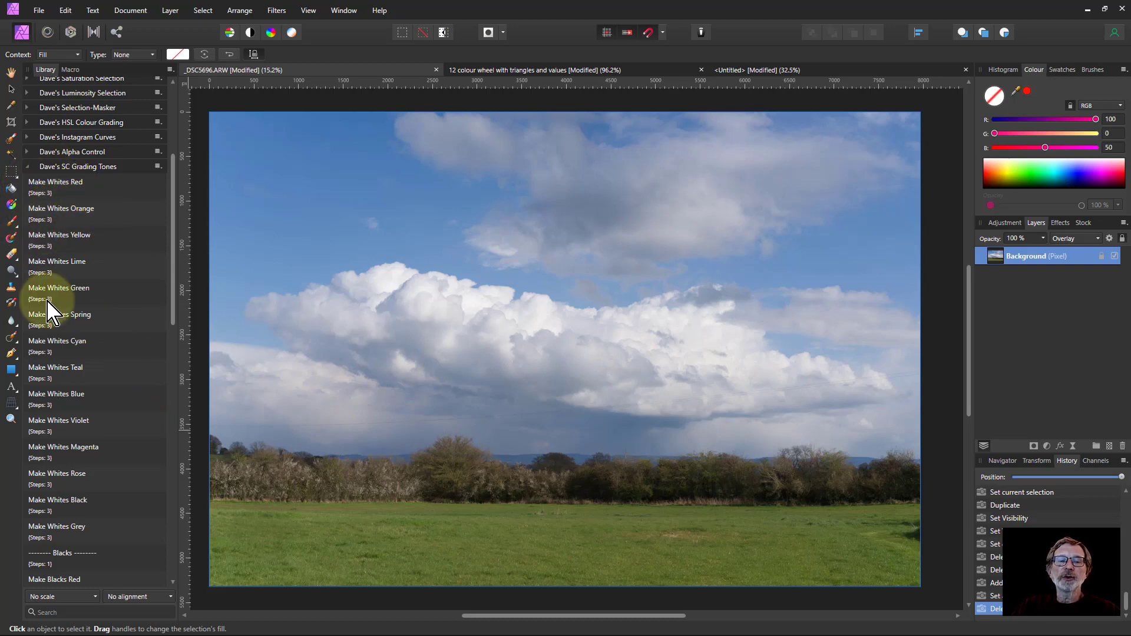
left_click(55, 183)
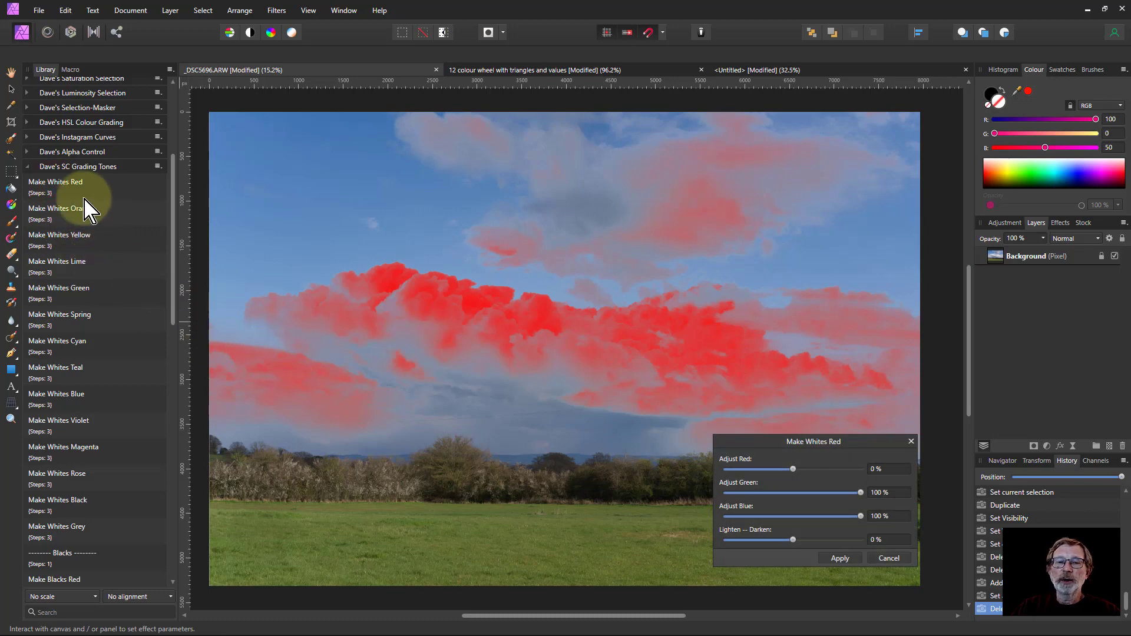
left_click(61, 211)
left_click(57, 236)
left_click(54, 262)
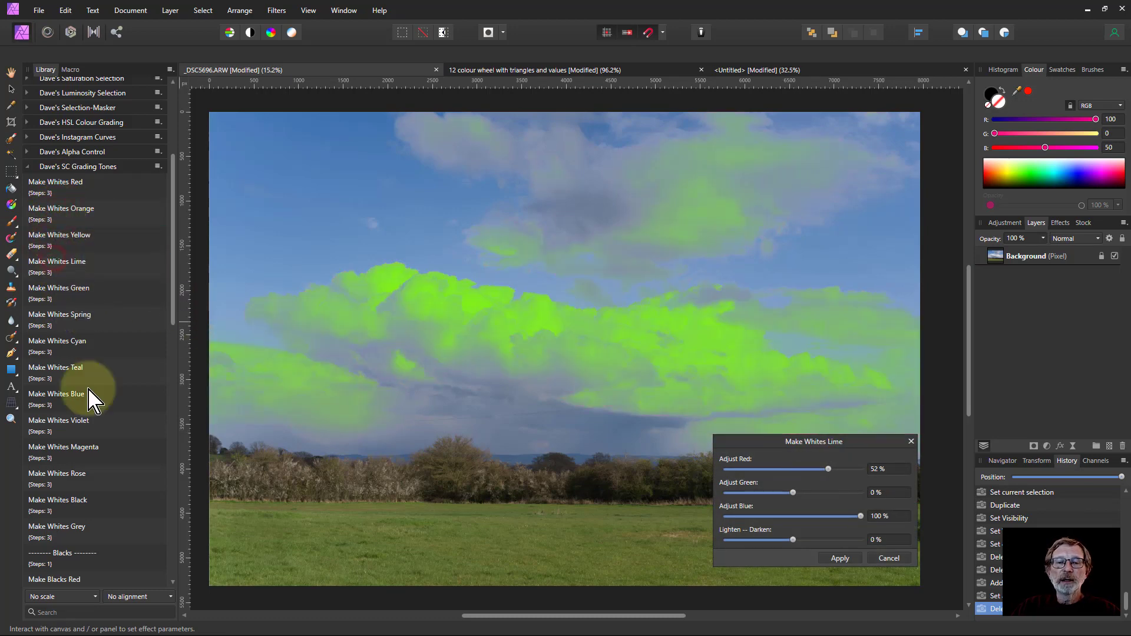
left_click(58, 293)
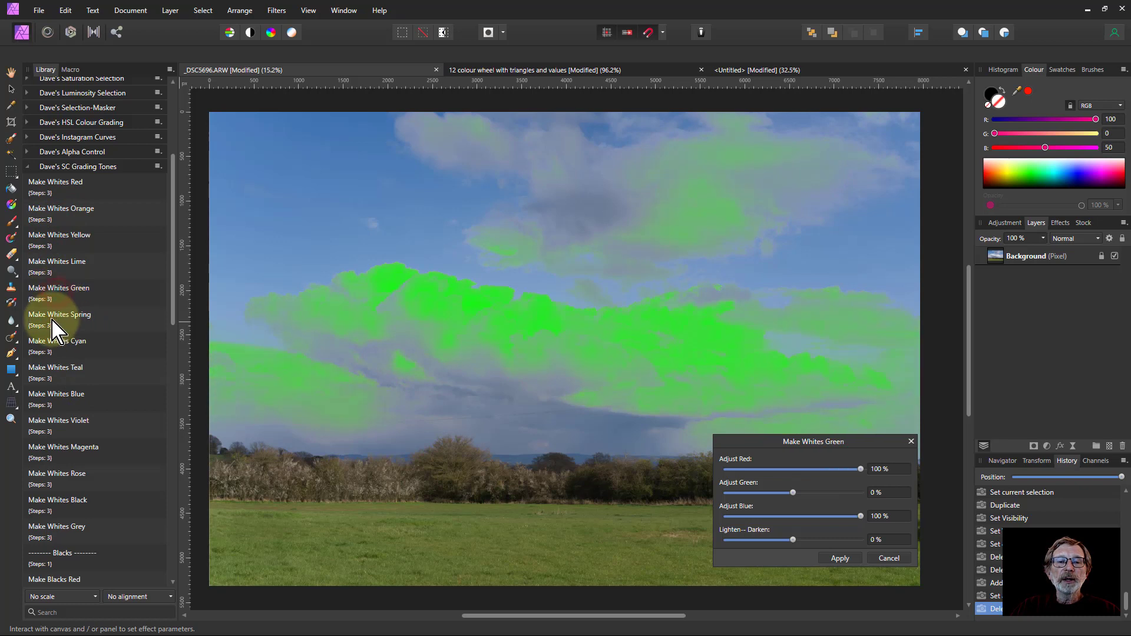
left_click(52, 321)
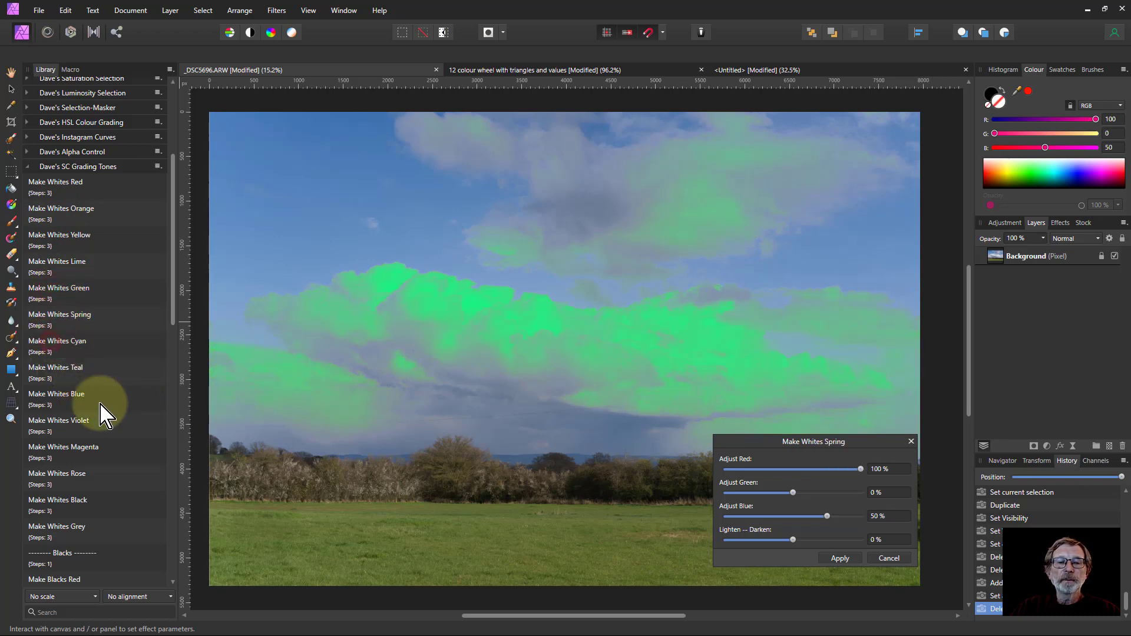
left_click(59, 371)
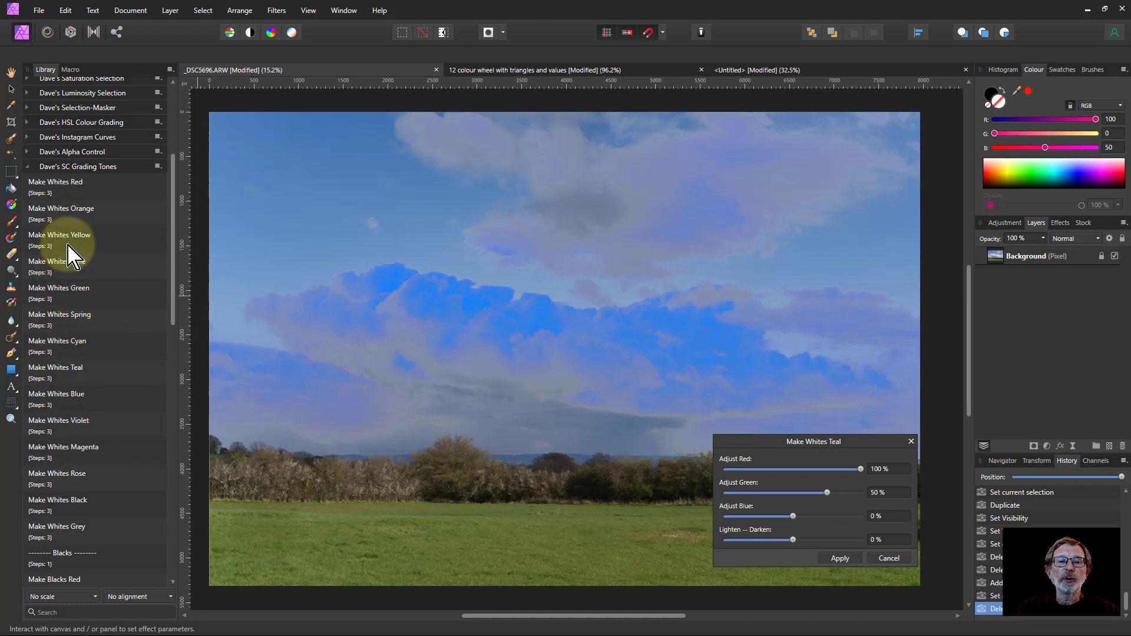
Apply the Make Whites Orange macro with Lighten–Darken at -30% and Adjust Red at -53%
left_click(59, 212)
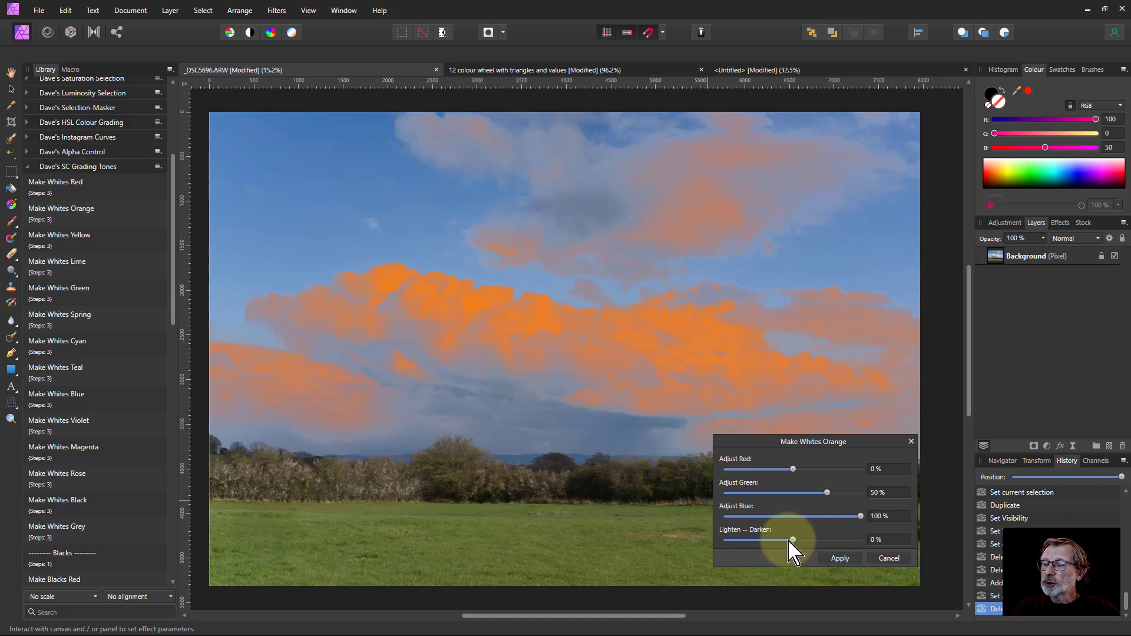
mouse_move(792, 540)
left_mouse_down()
mouse_move(760, 541)
mouse_move(820, 540)
mouse_move(768, 540)
mouse_move(783, 541)
mouse_move(803, 573)
mouse_move(772, 540)
left_mouse_up()
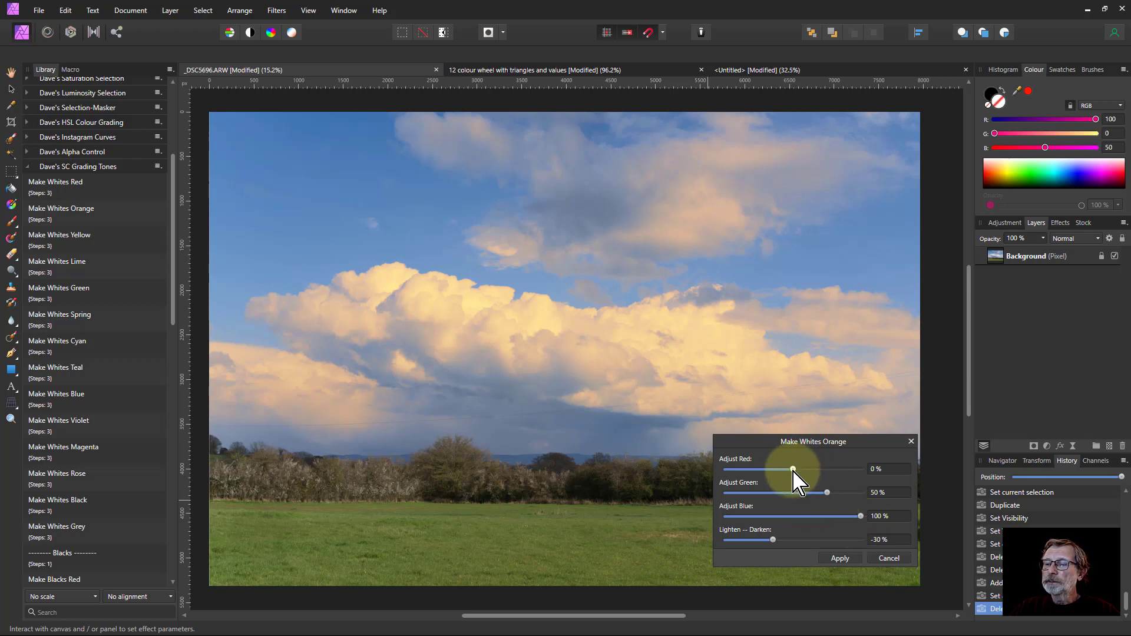
left_click(775, 469)
left_click(758, 469)
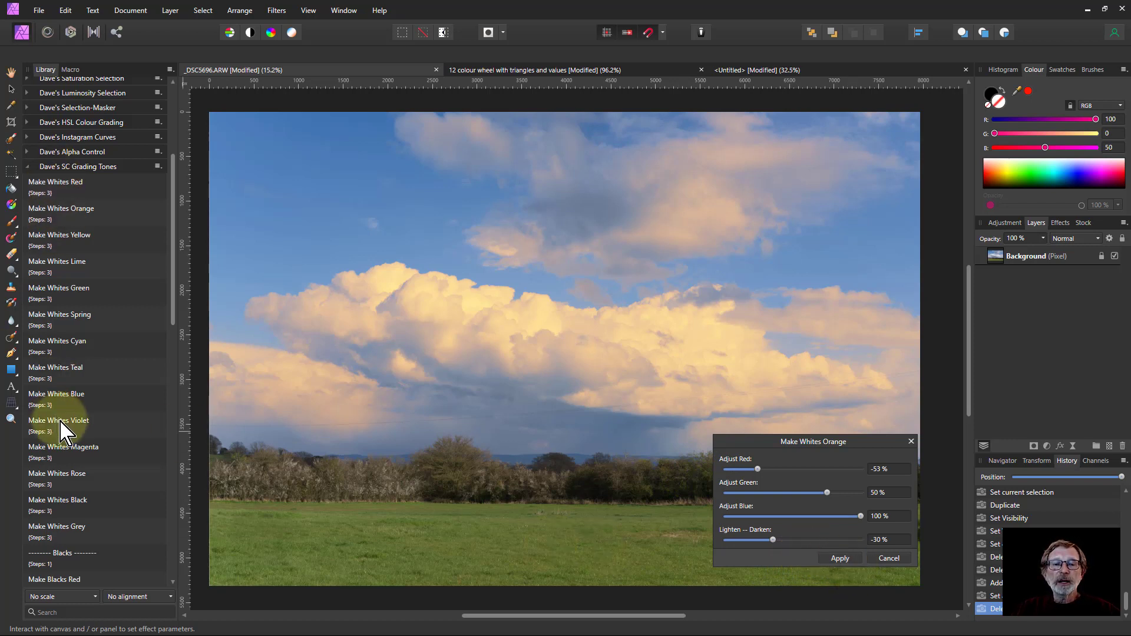
left_click(840, 558)
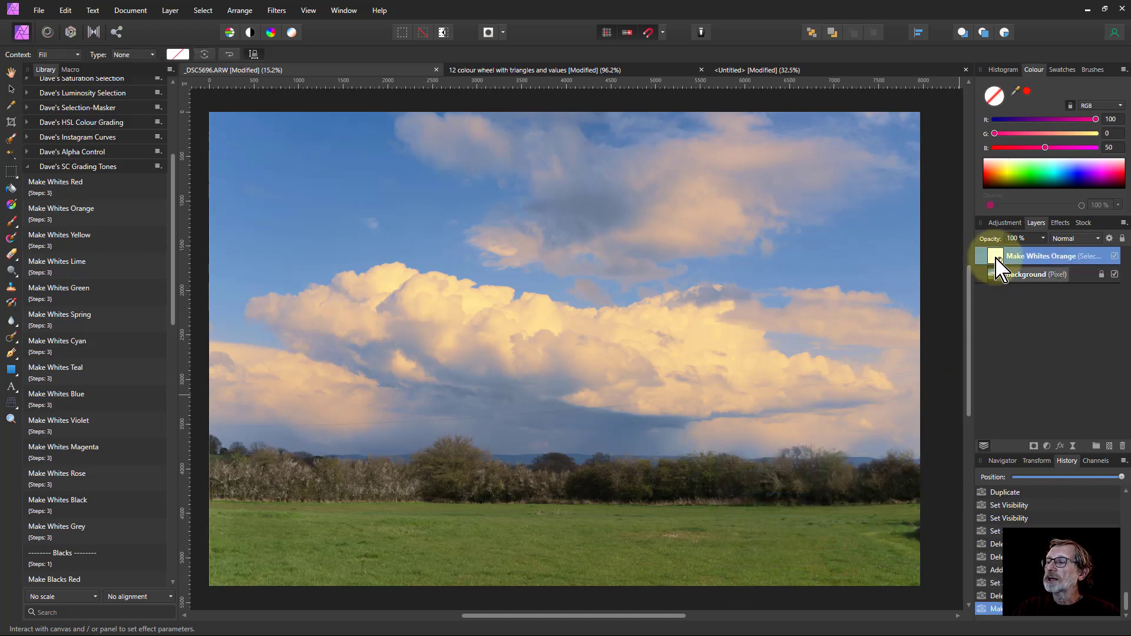
Open the Make Whites Orange adjustment layer and inspect its Whites settings before closing it
double_click(995, 257)
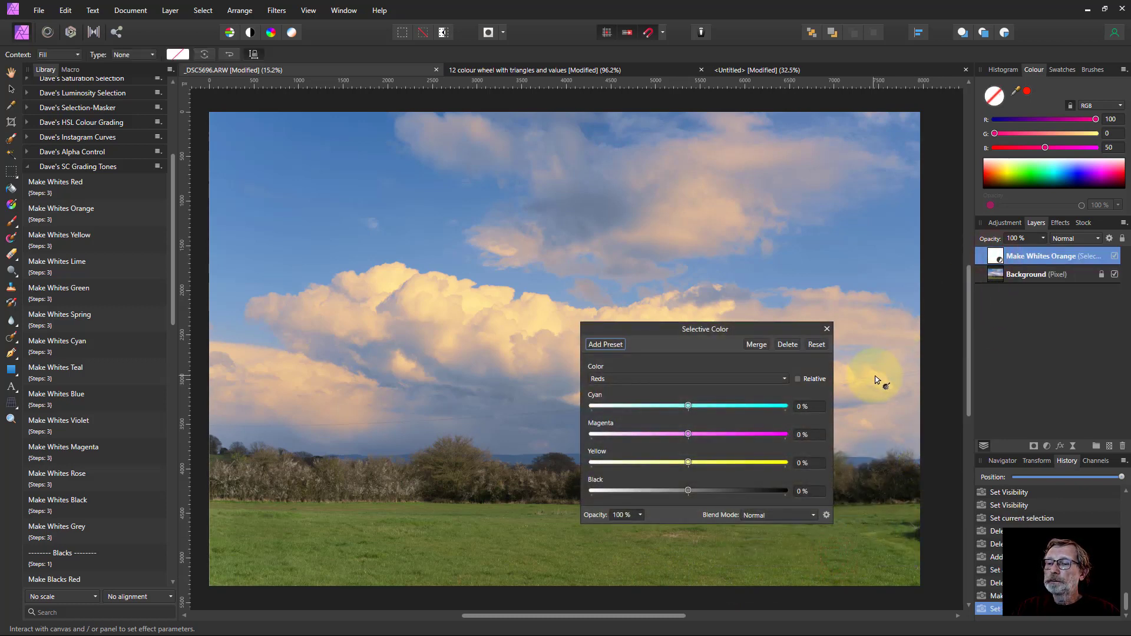
left_click(617, 379)
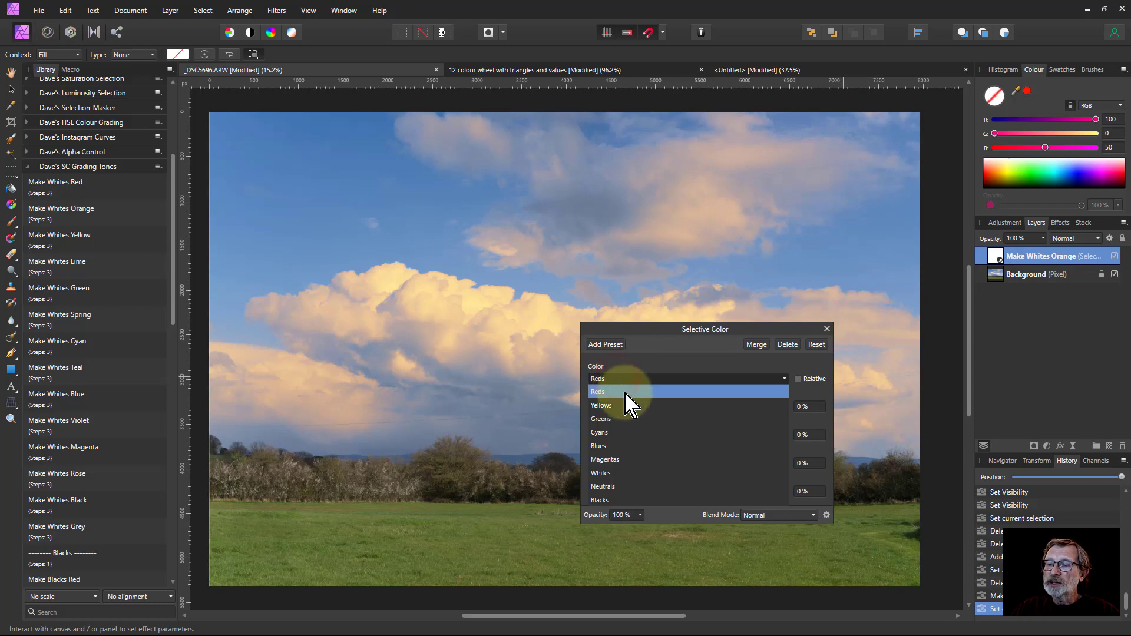
left_click(642, 474)
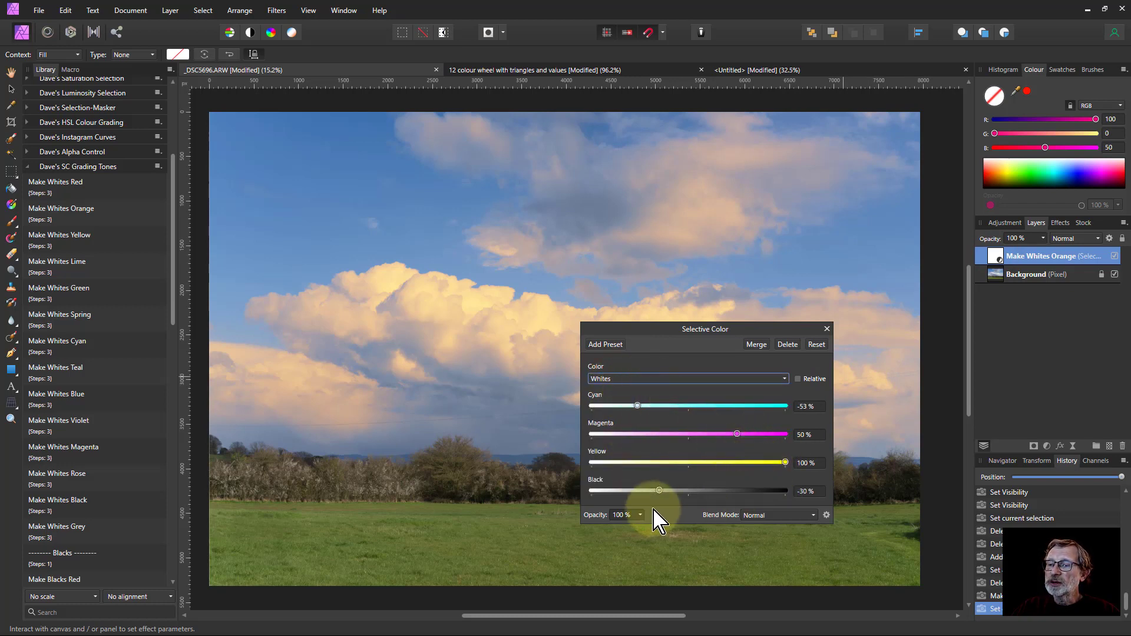
left_click(827, 329)
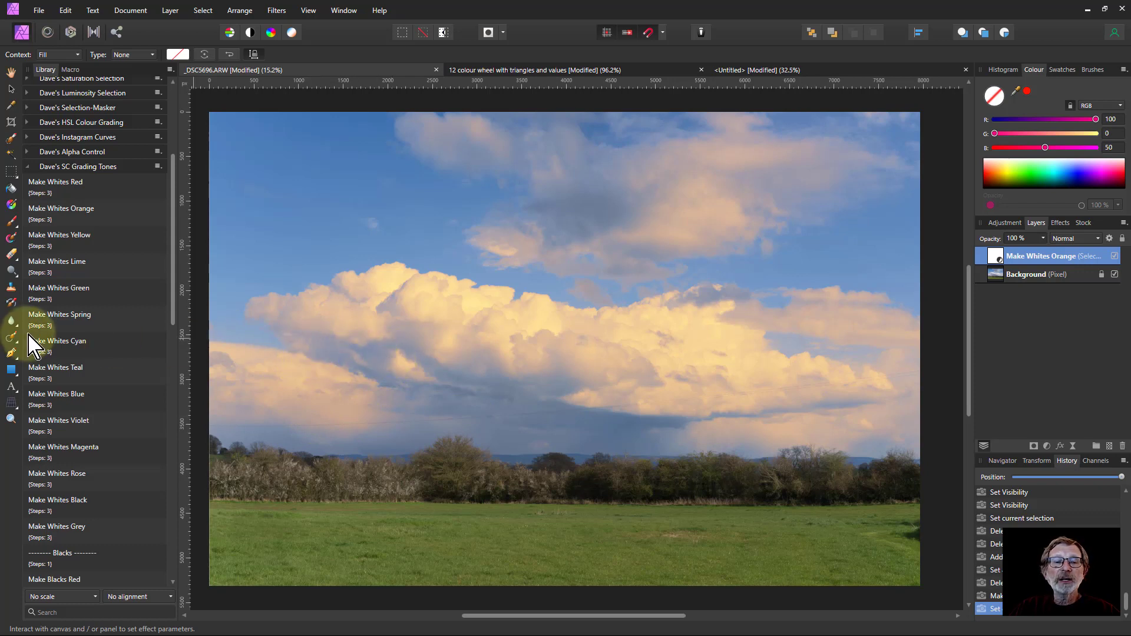
Apply the Make Blacks Green macro to the photo with Lighten–Darken set to 32%
scroll(80, 344, "down", 3)
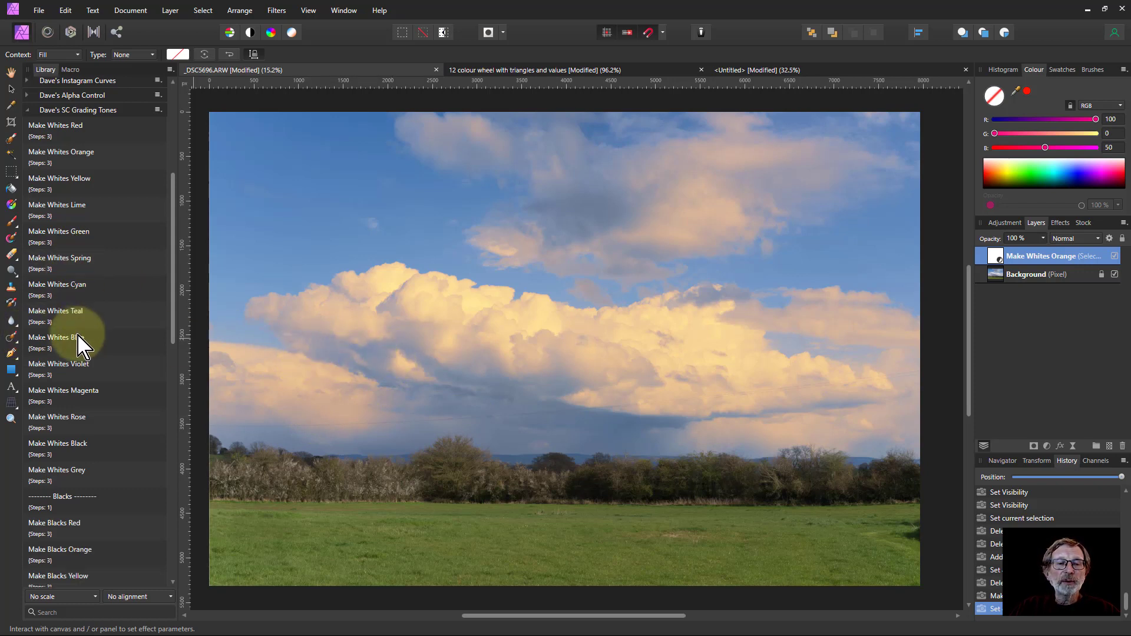
scroll(78, 353, "down", 4)
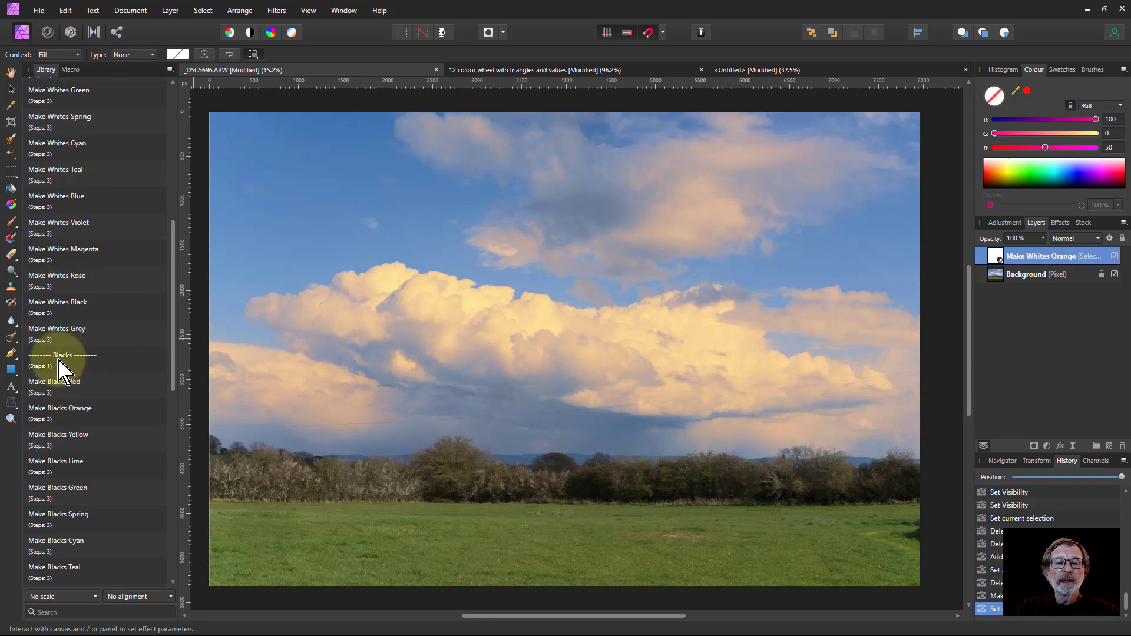
scroll(68, 366, "down", 3)
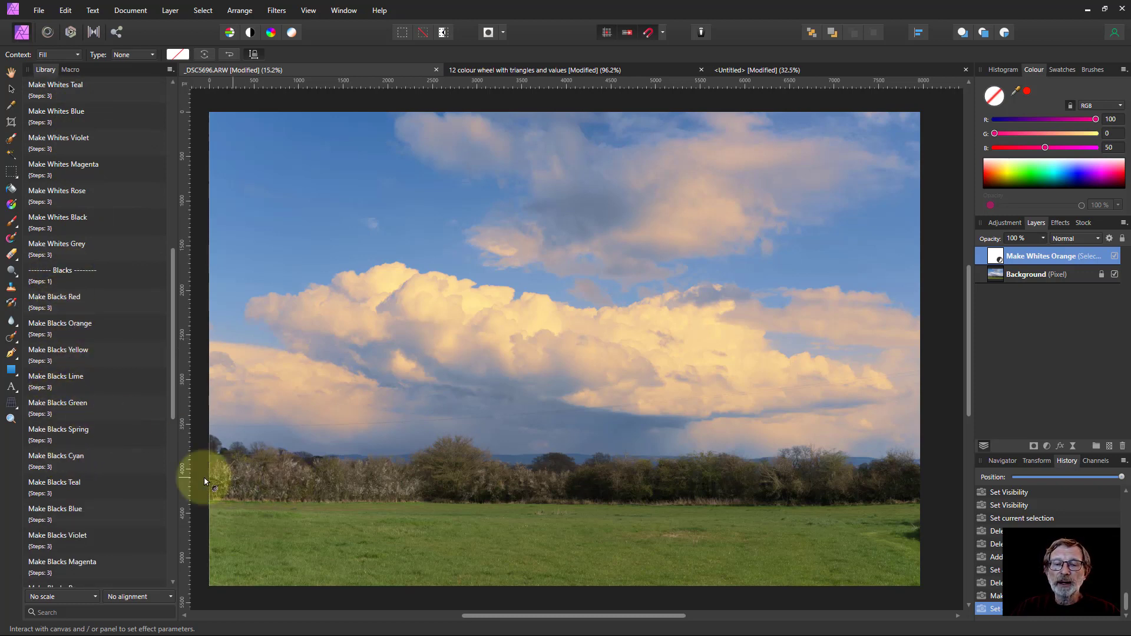
left_click(47, 411)
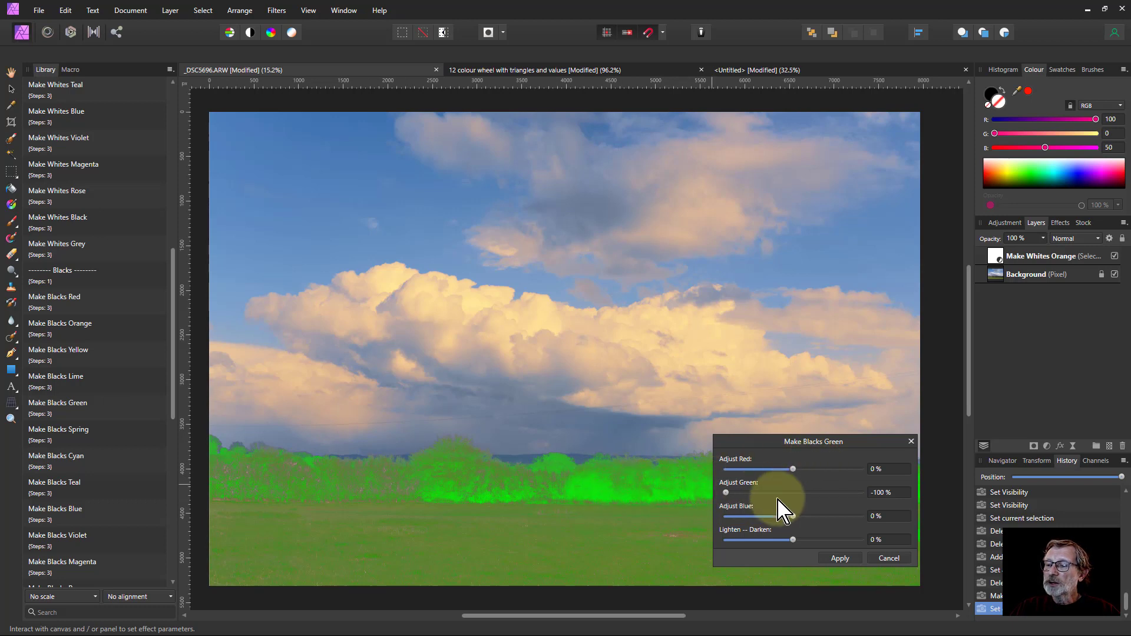
left_click(767, 540)
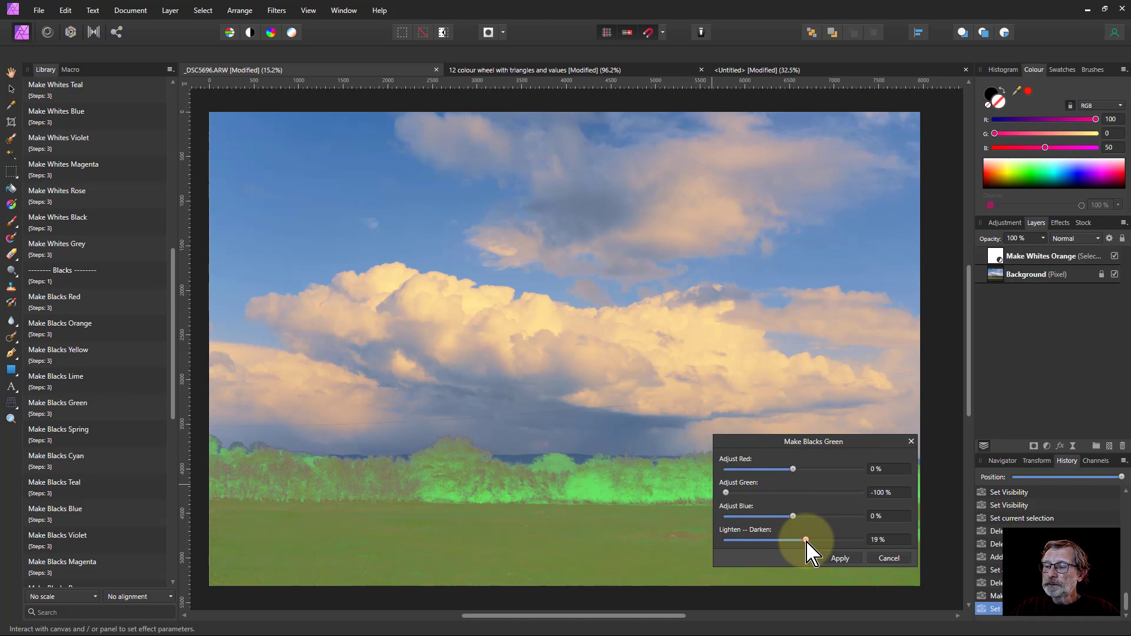
left_click_drag(821, 542, 841, 571)
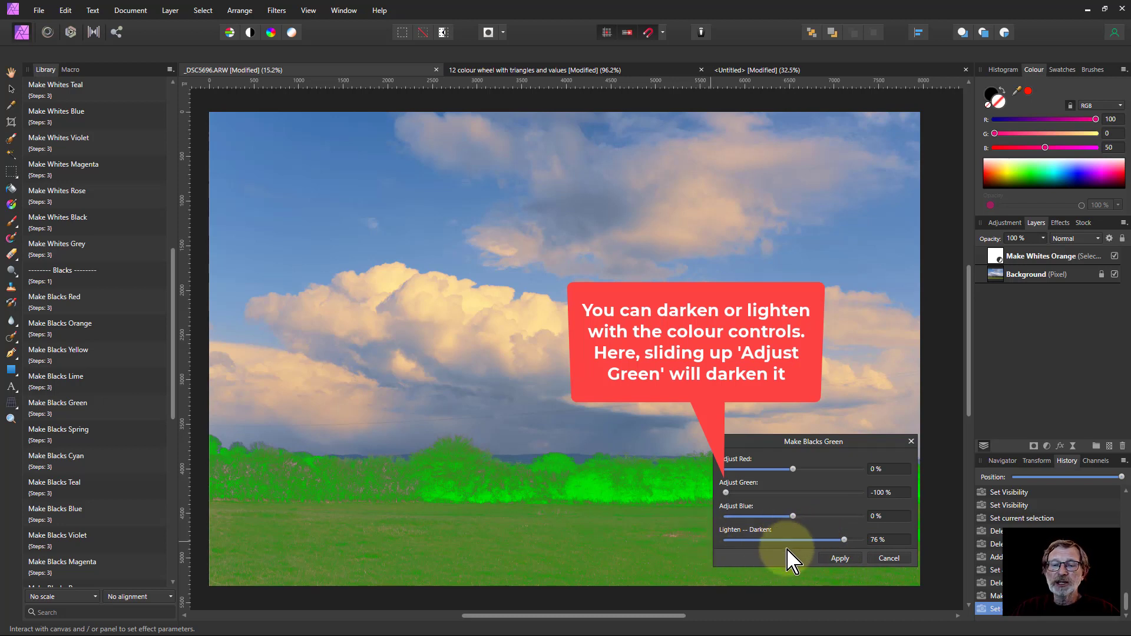
left_click(814, 540)
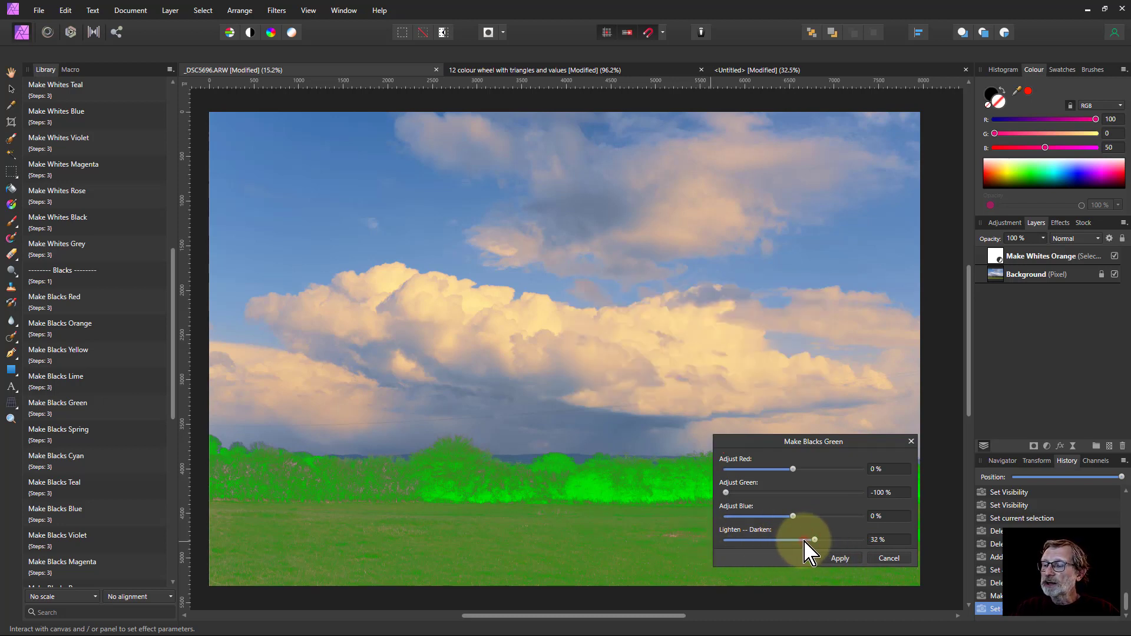
left_click(840, 558)
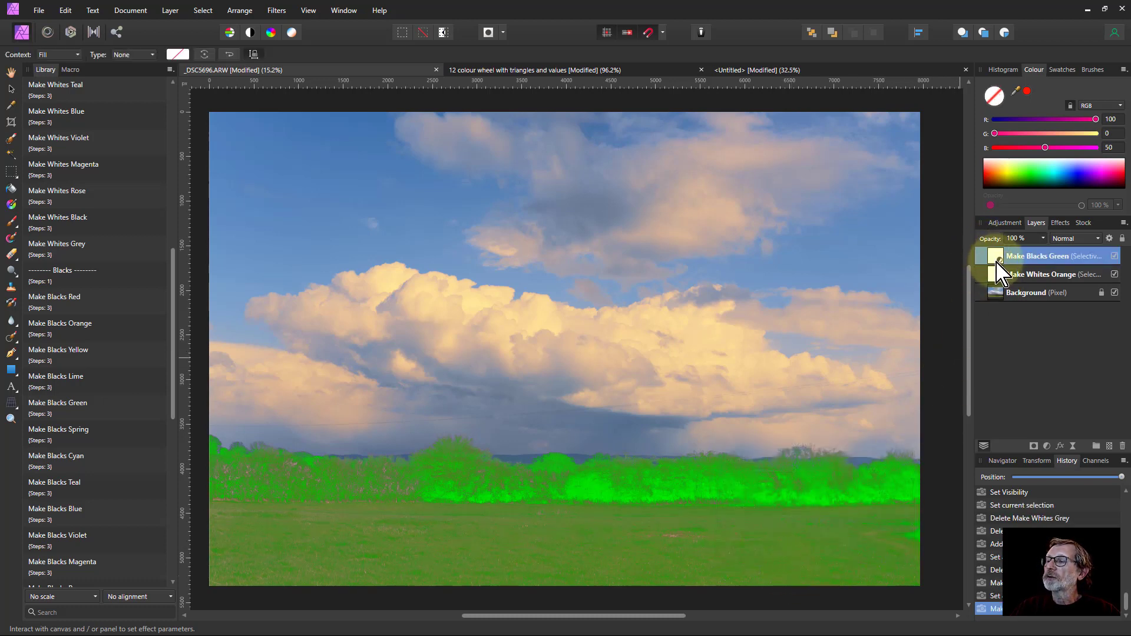
Set the Make Blacks Green layer's blend mode to Overlay and its opacity to 41%
left_click(1042, 238)
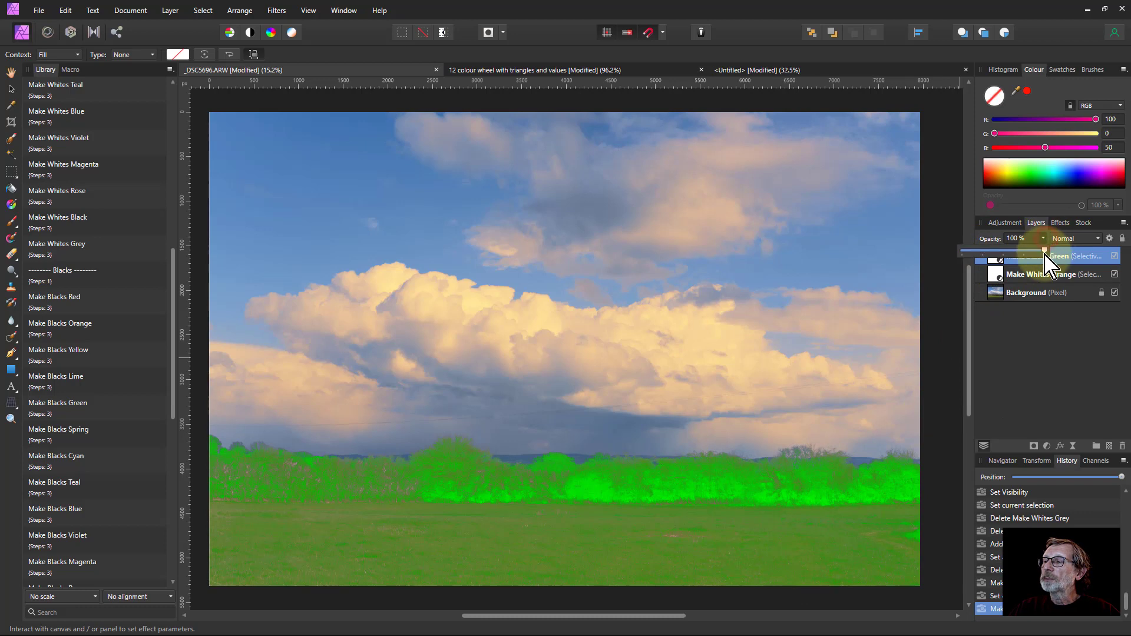
mouse_move(1038, 256)
left_mouse_down()
mouse_move(1009, 257)
mouse_move(1024, 265)
left_mouse_up()
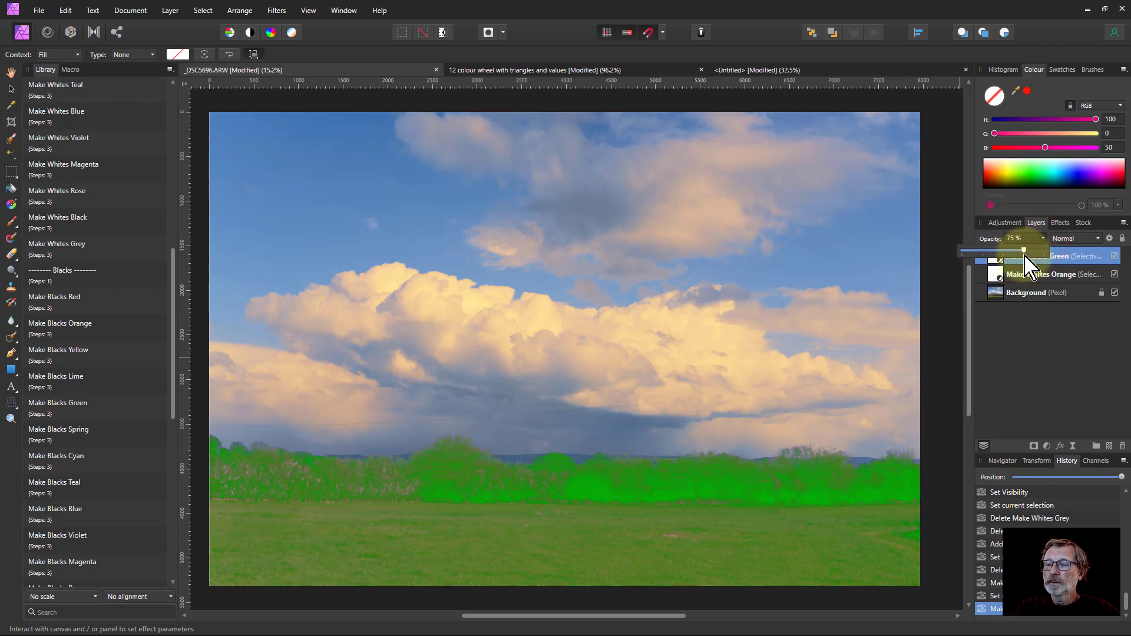
left_click(1070, 240)
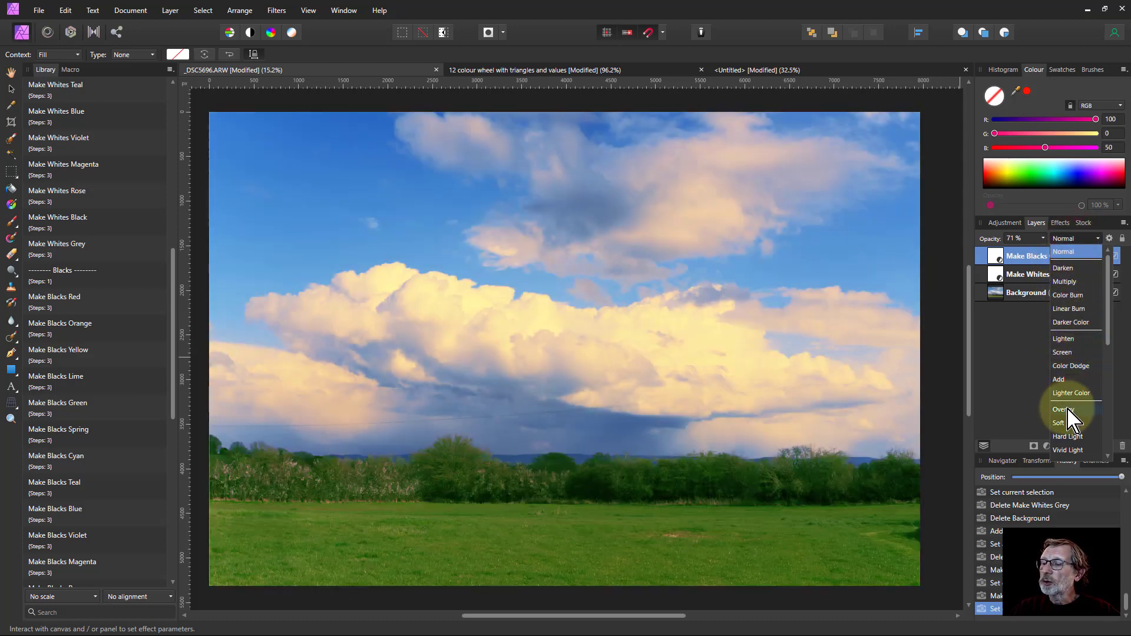
left_click(1063, 406)
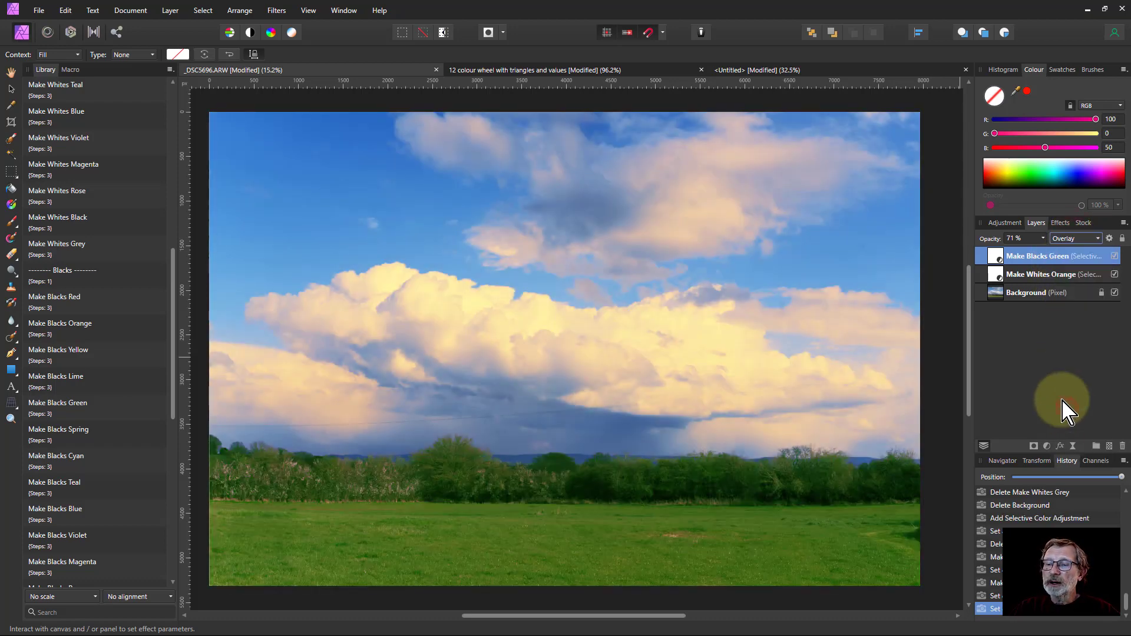
left_click_drag(1043, 238, 1020, 264)
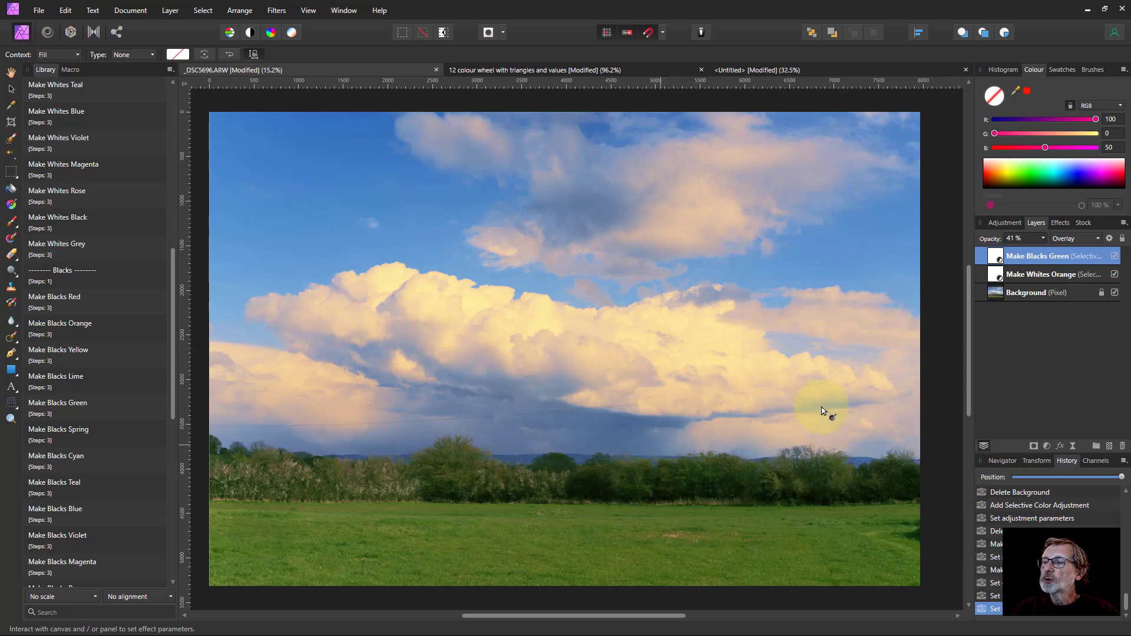
Apply the Make Greys Cyan macro with Lighten–Darken at -69%, then lower that layer's opacity to 16%
scroll(97, 378, "down", 3)
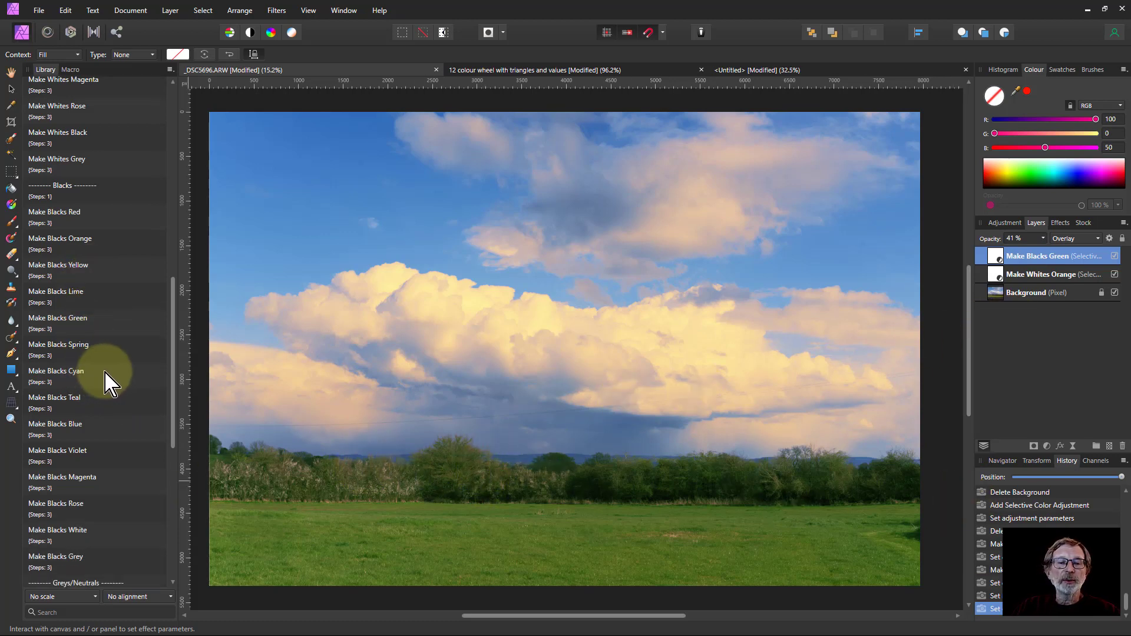
scroll(104, 371, "down", 10)
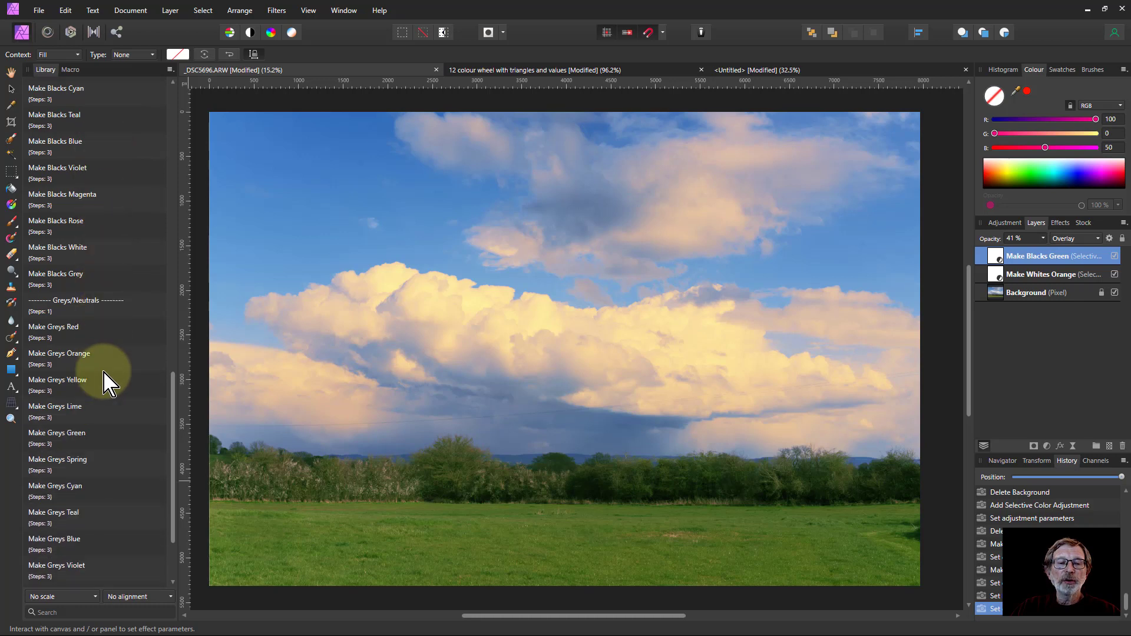
scroll(112, 330, "down", 2)
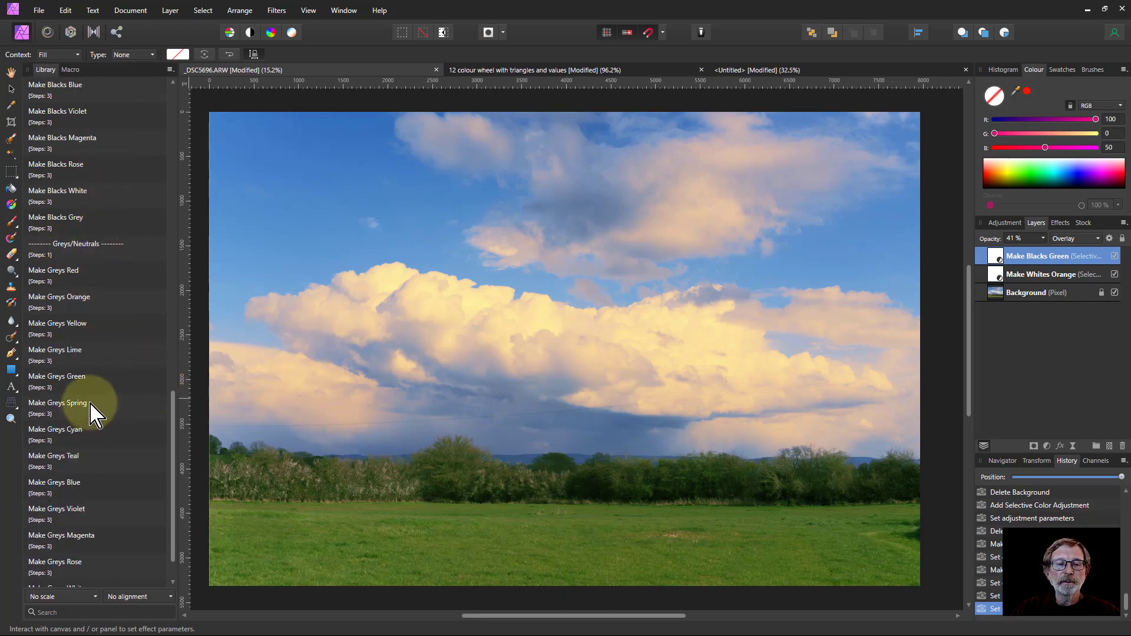
scroll(94, 413, "down", 2)
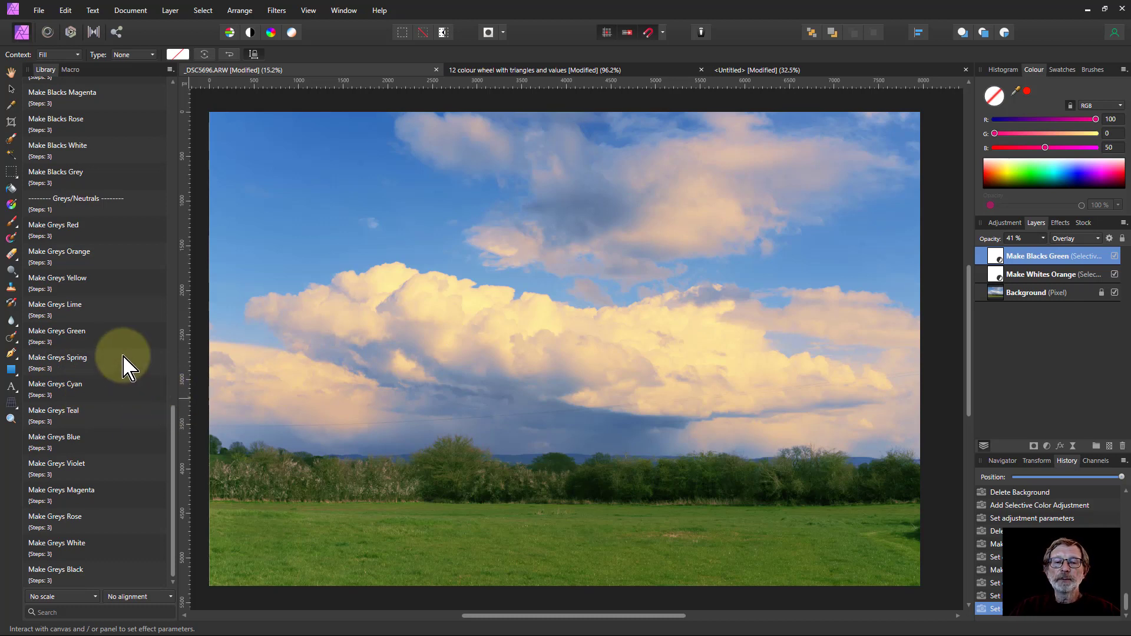
left_click(54, 392)
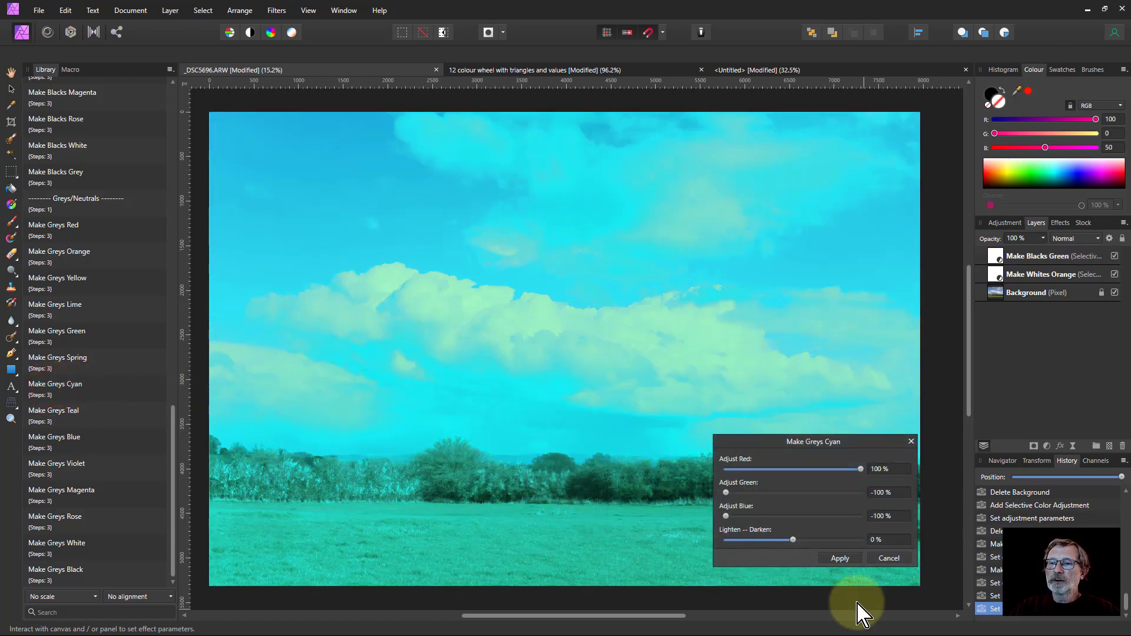
left_click(764, 540)
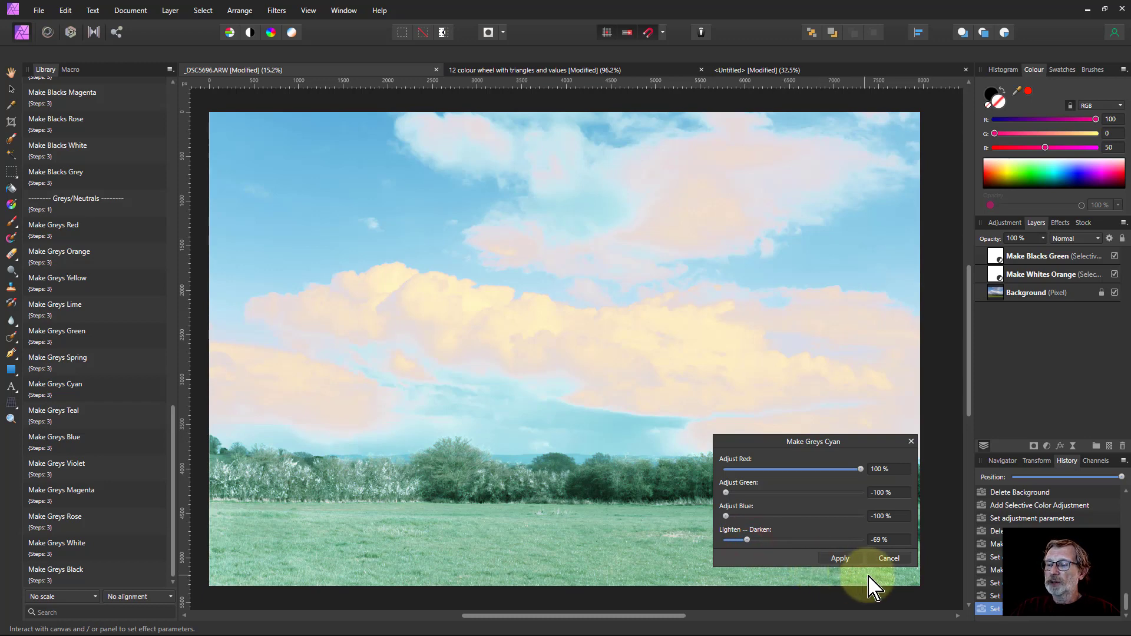
left_click(839, 558)
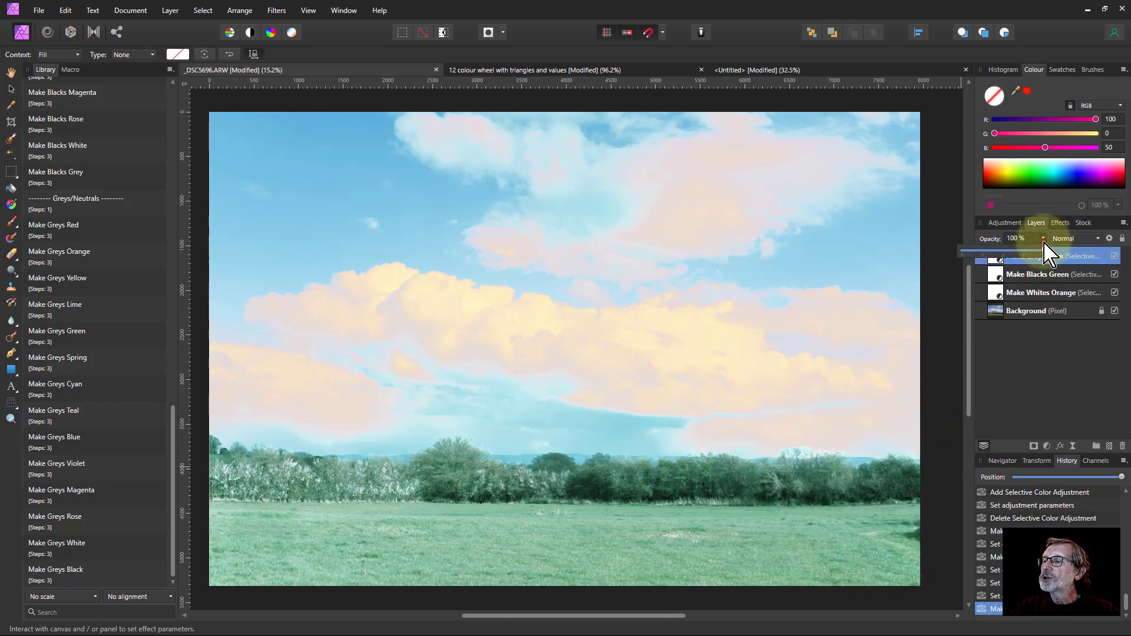
left_click_drag(1045, 262, 975, 265)
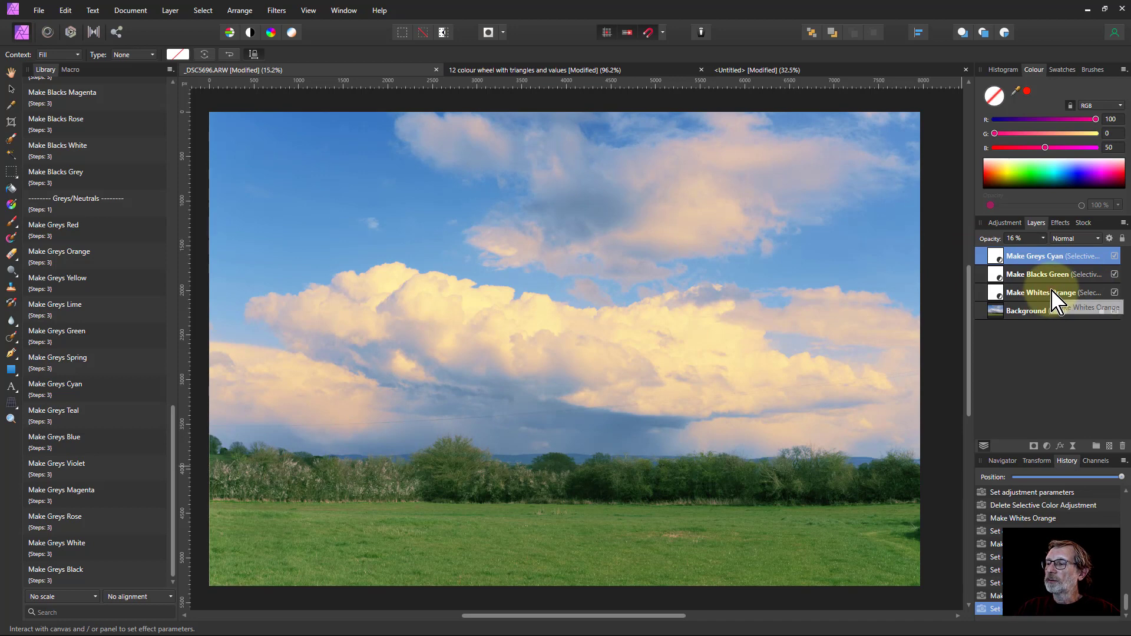
Select all three grading adjustment layers and toggle their visibility off and back on to compare
left_click(1060, 293, "shift")
left_click(1114, 257)
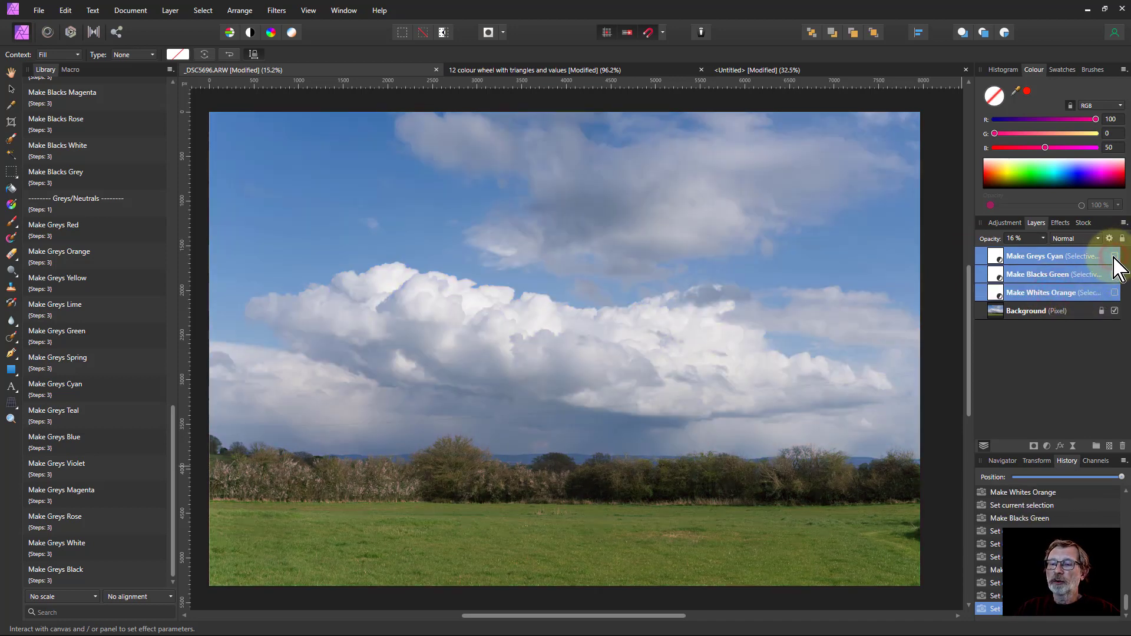
left_click(1114, 257)
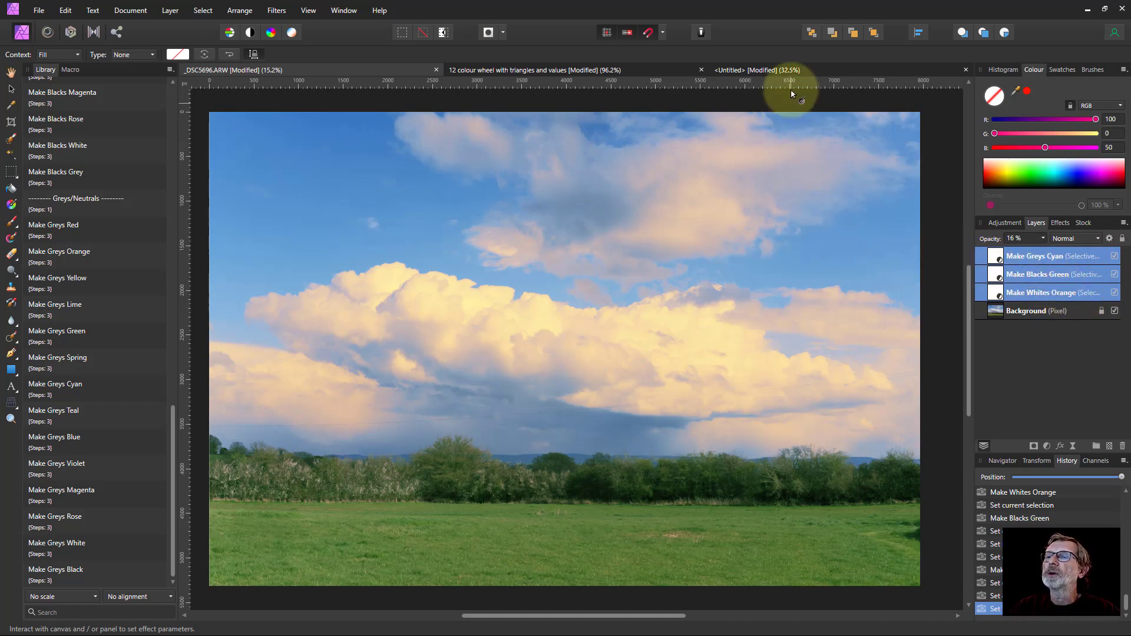
Switch to the Untitled greyscale gradient document and apply the Make Whites Red macro with default settings
left_click(786, 70)
key("h")
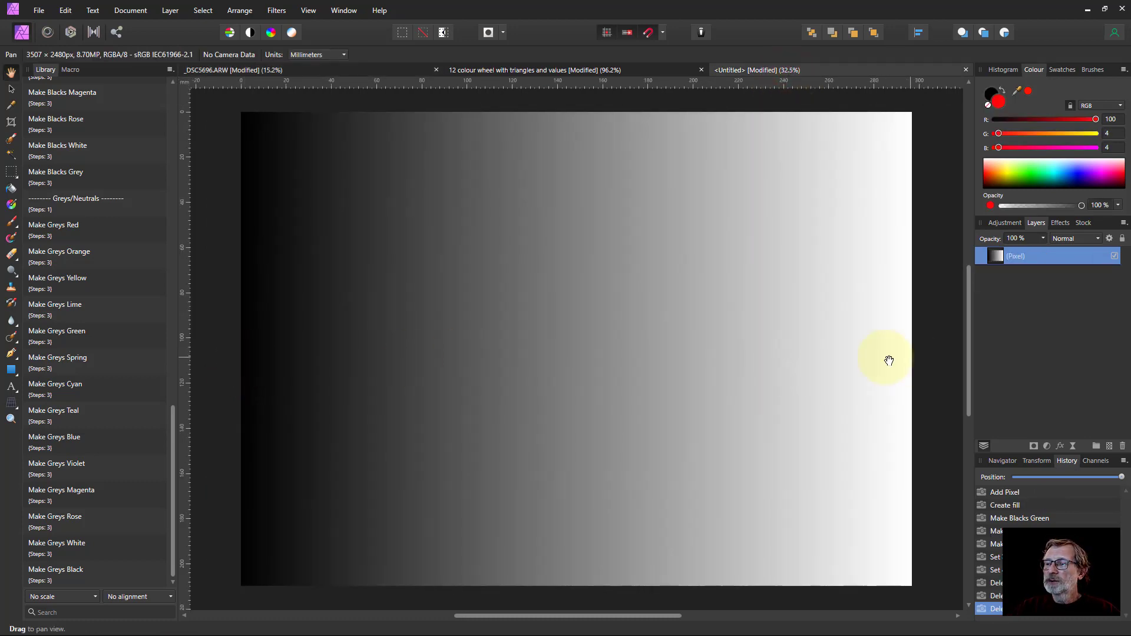
scroll(132, 421, "up", 5)
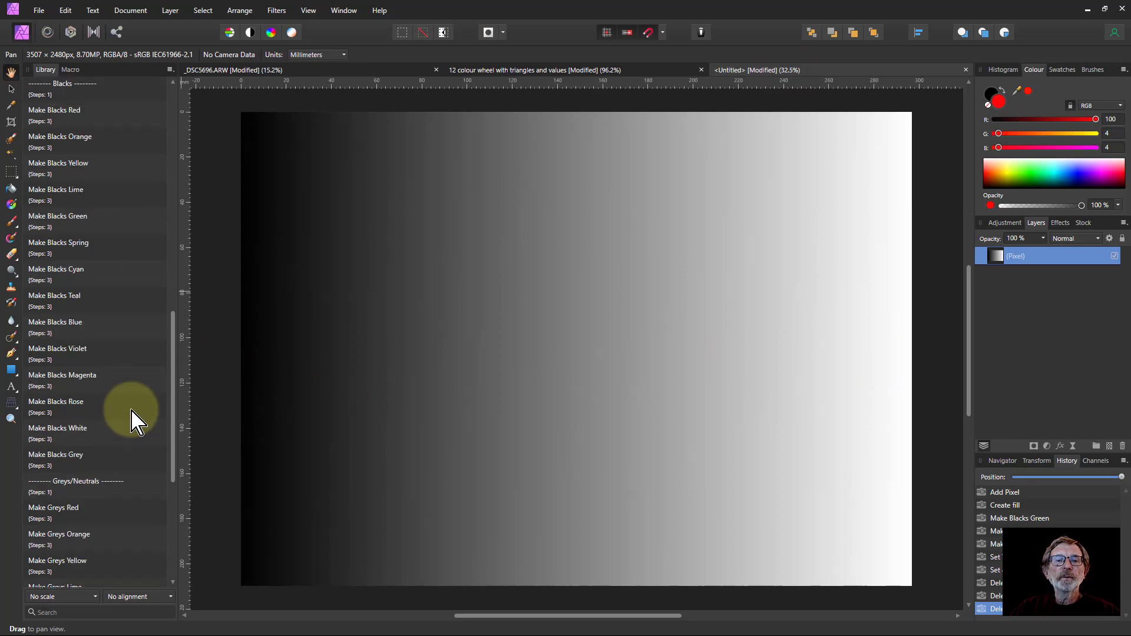
scroll(132, 422, "up", 10)
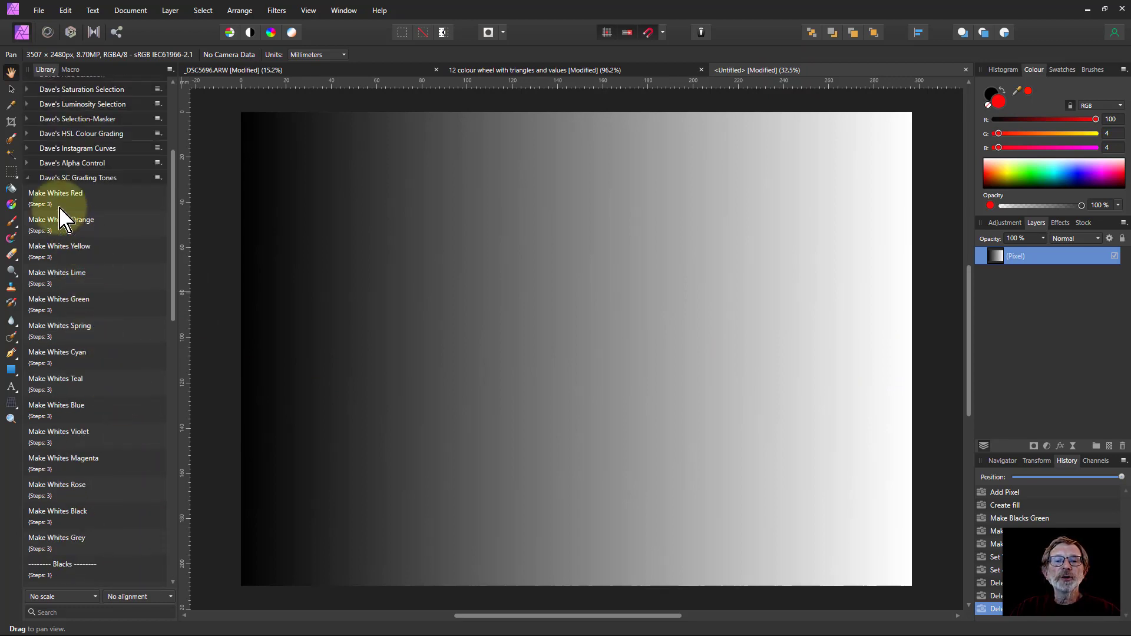
left_click(56, 203)
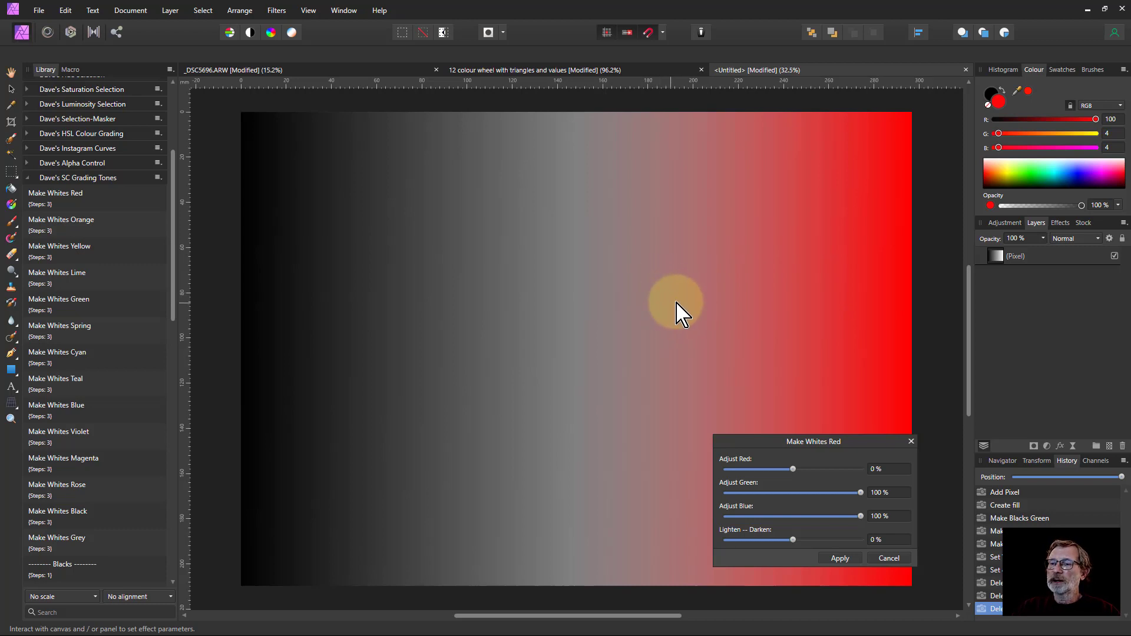
left_click(838, 560)
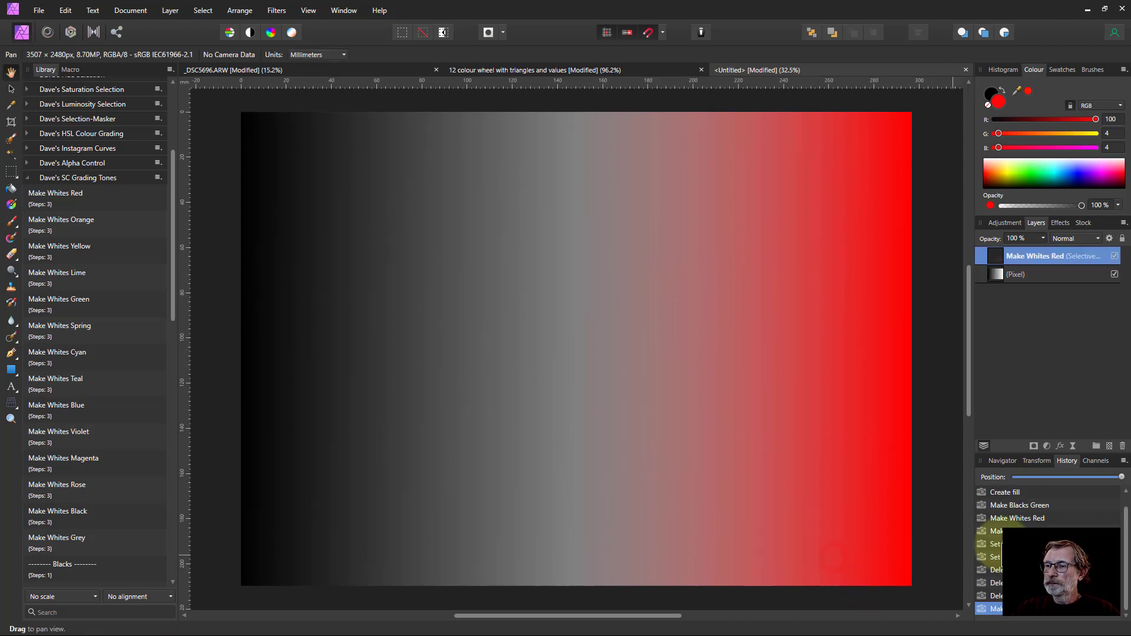
Apply the Make Blacks Green macro to the gradient with default settings
scroll(65, 413, "down", 3)
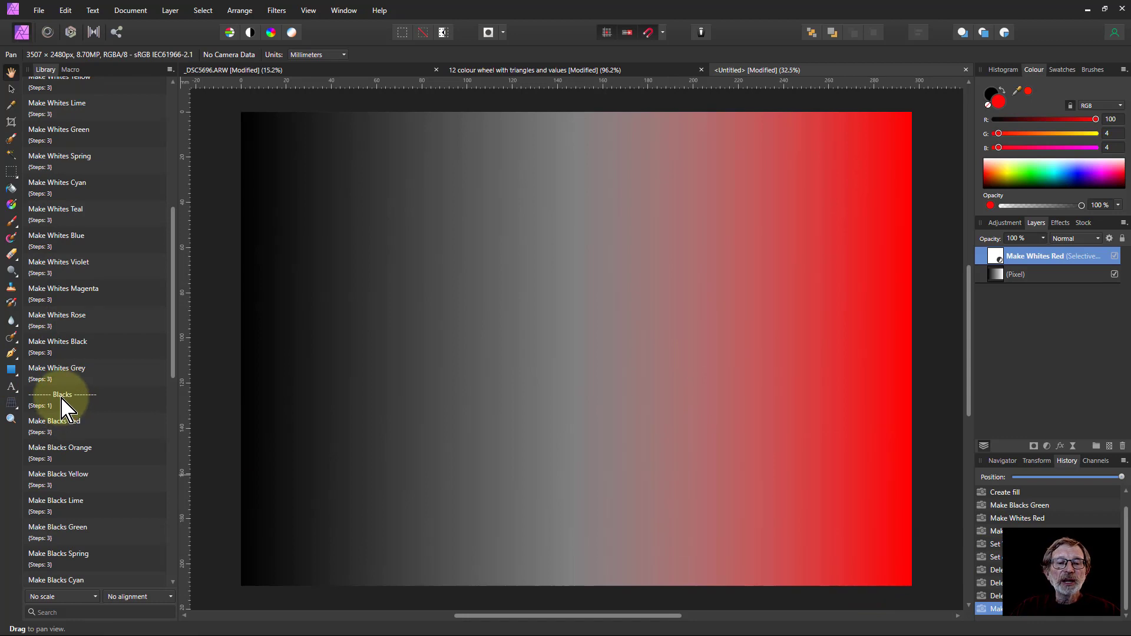
scroll(65, 409, "down", 2)
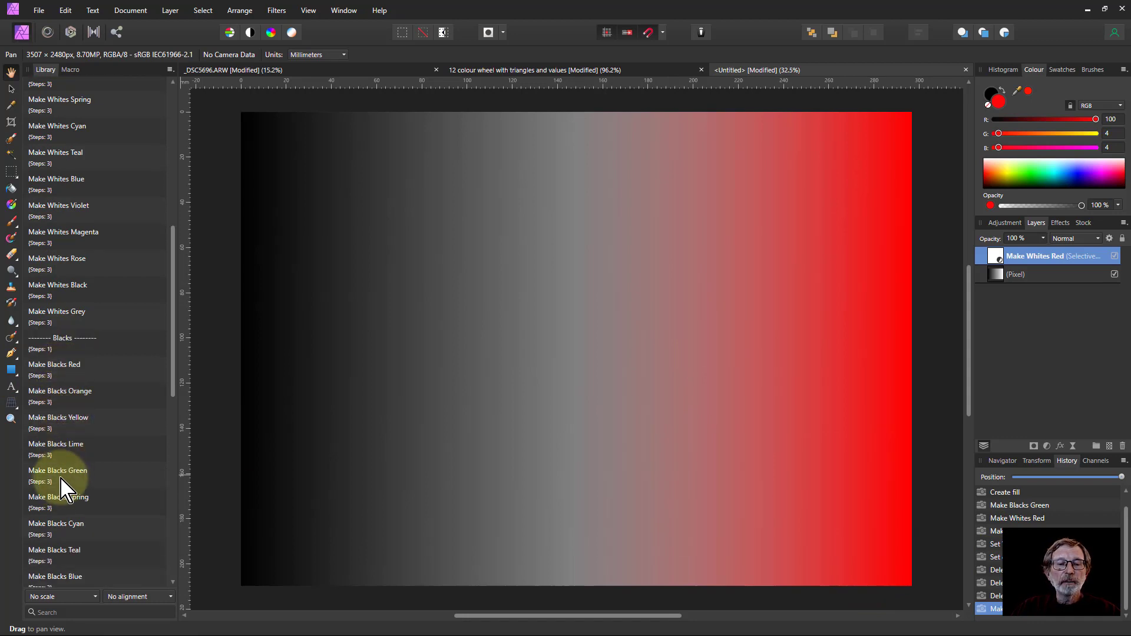
left_click(62, 479)
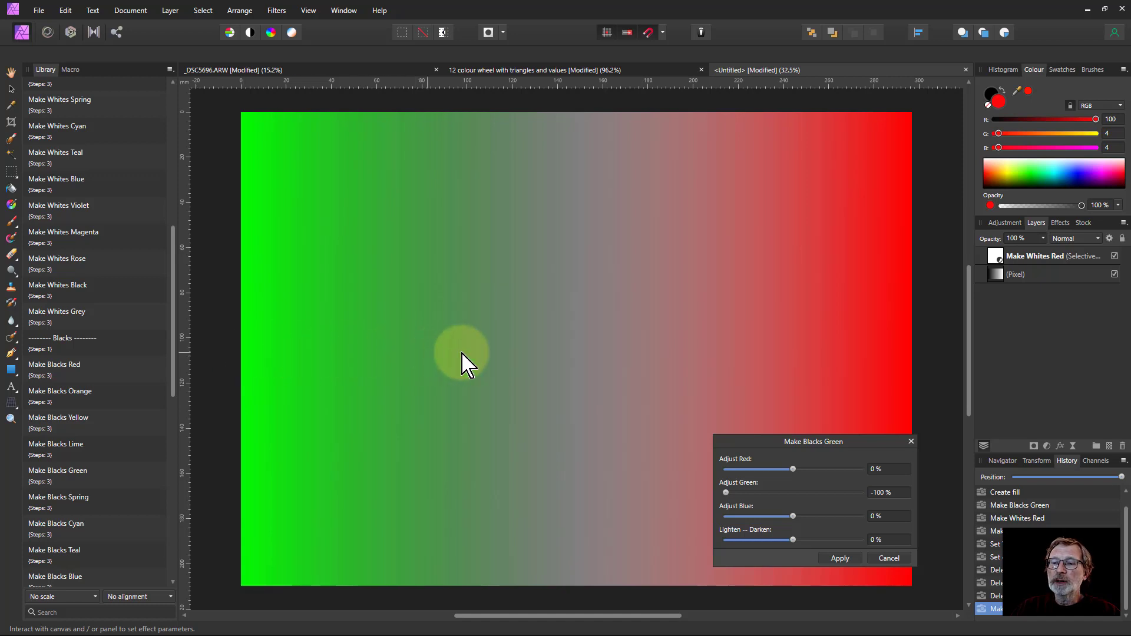
left_click(840, 558)
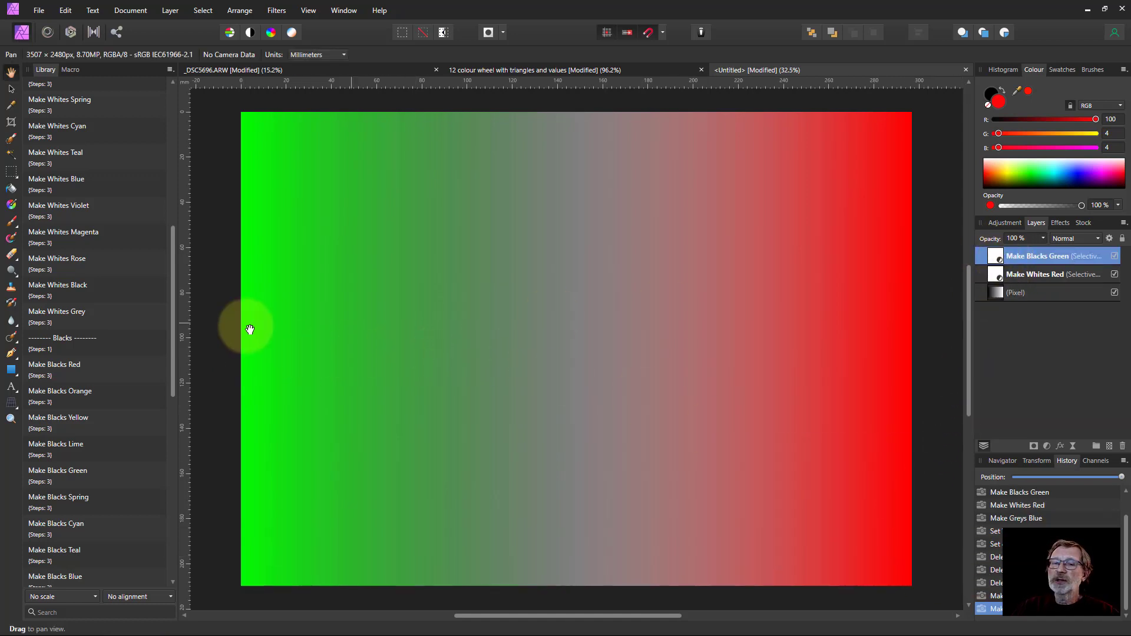
Apply the Make Greys Blue macro to the gradient and toggle its layer visibility off and on to compare
scroll(127, 398, "down", 5)
scroll(135, 413, "down", 4)
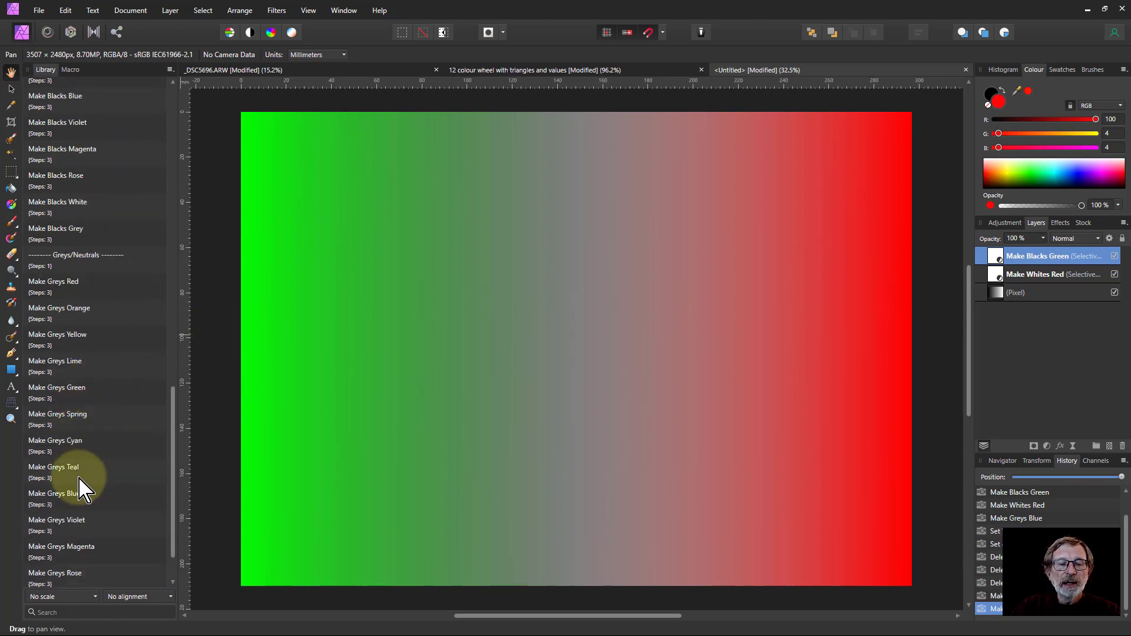
left_click(54, 501)
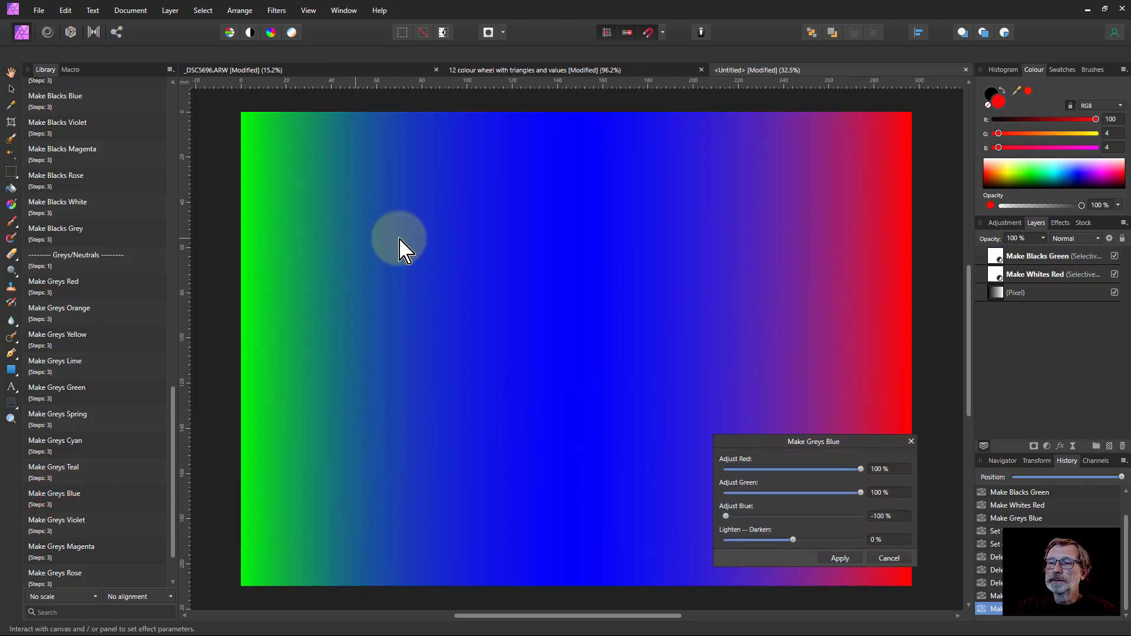
left_click(839, 557)
left_click(1114, 256)
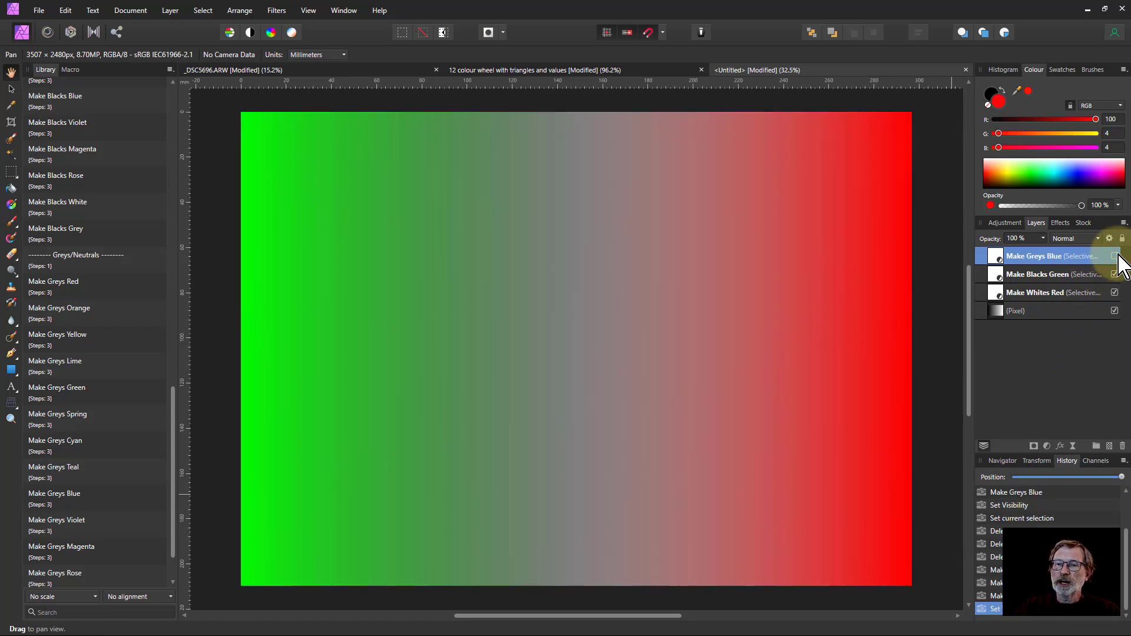
left_click(1114, 256)
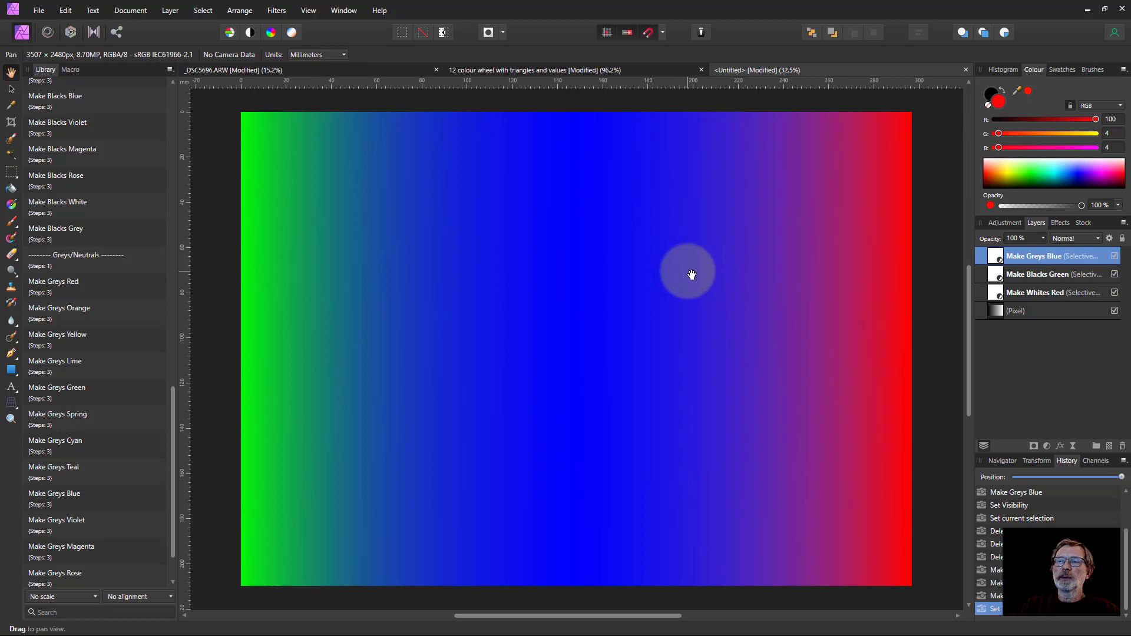
Return to the landscape photo document and collapse the Dave's SC Grading Tones macro category
left_click(393, 70)
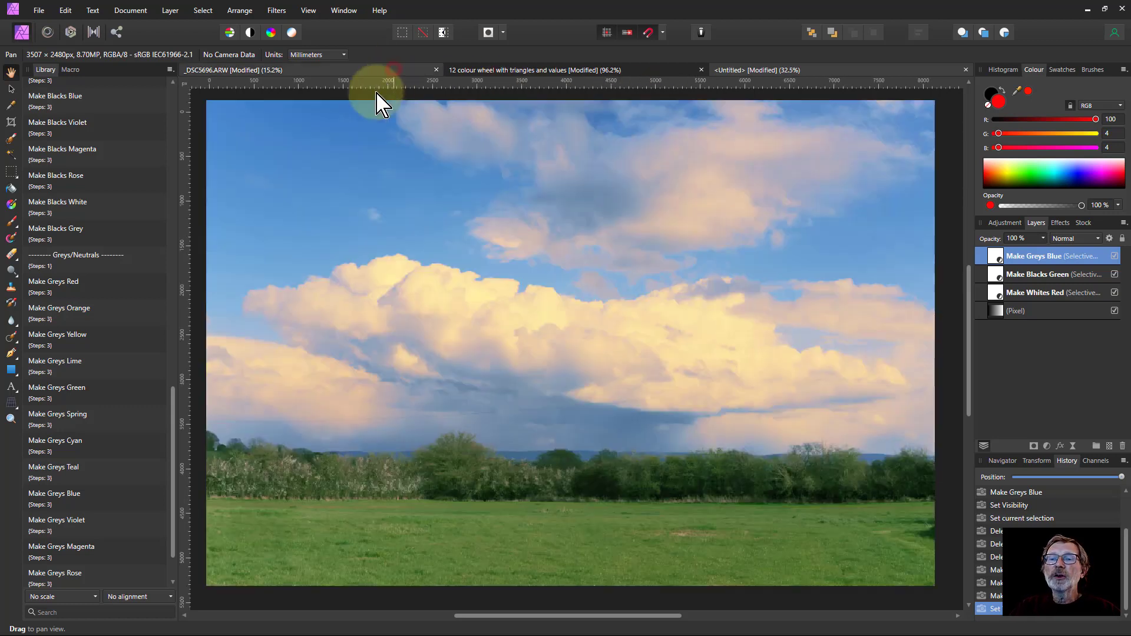
key("g")
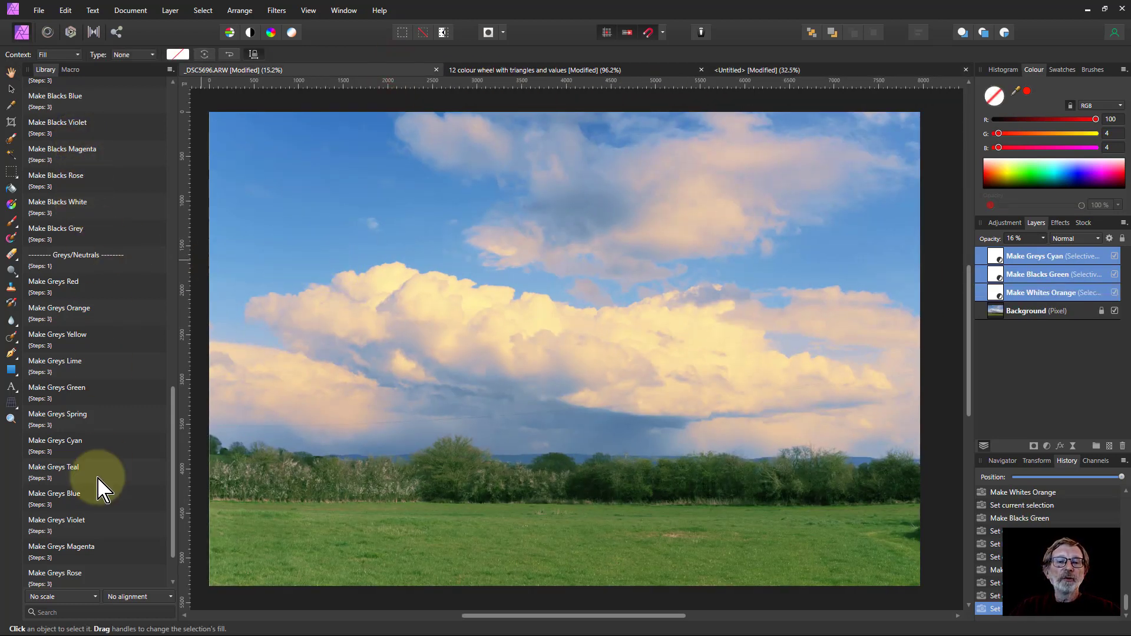
scroll(112, 490, "up", 5)
scroll(117, 479, "up", 6)
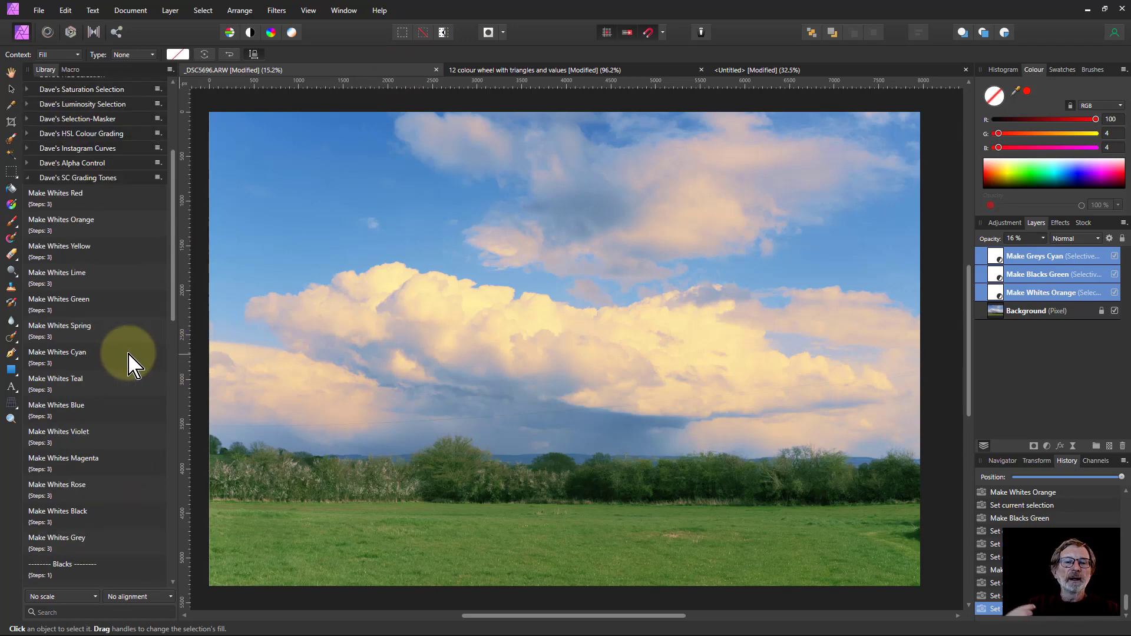
left_click(27, 178)
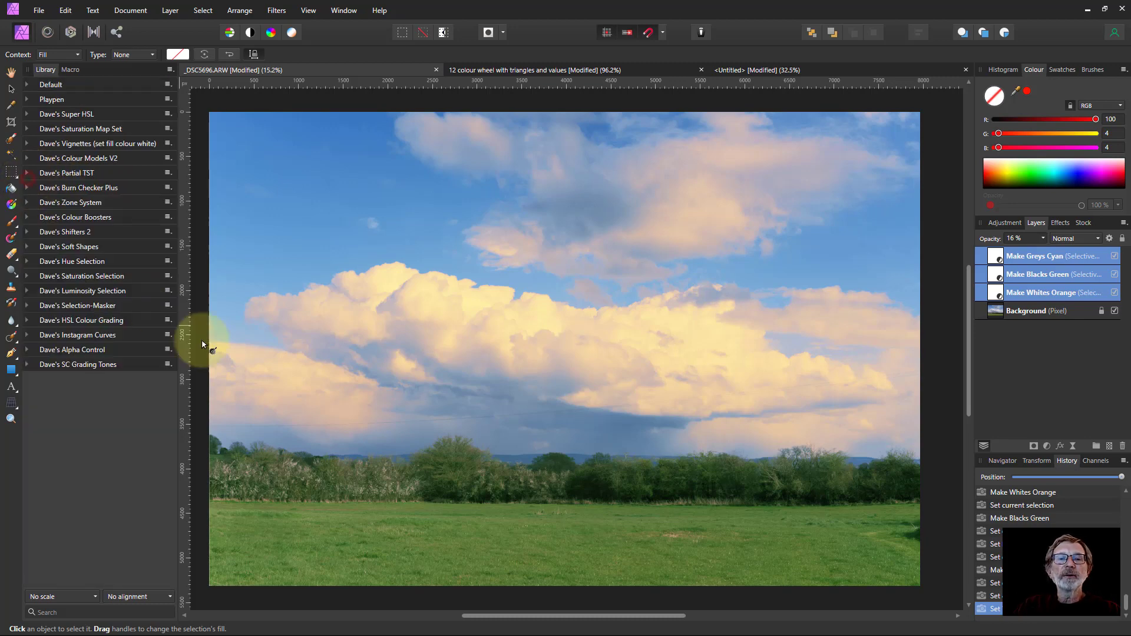